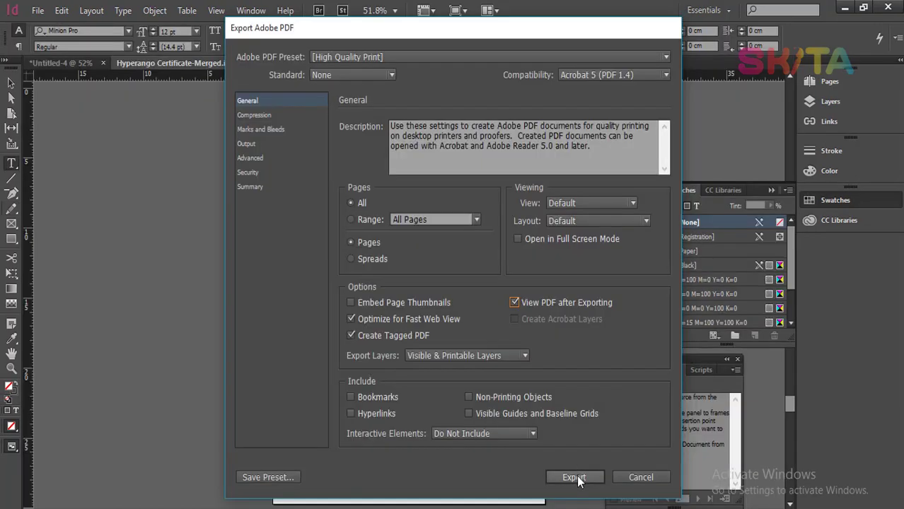
Export the merged certificates to Hyperango Certificate-Output.pdf and open it in Acrobat.
click(576, 477)
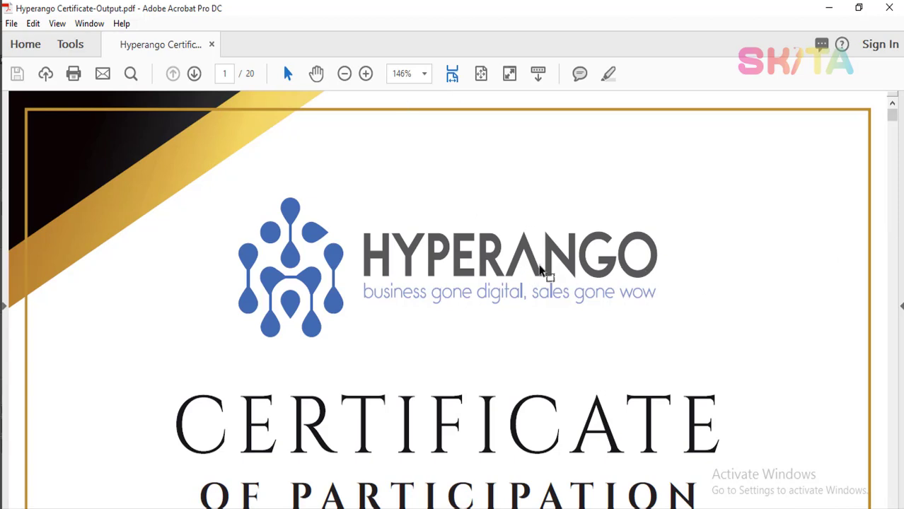
Fit the full page, page through the certificates checking names, then close the PDF and Acrobat.
click(480, 74)
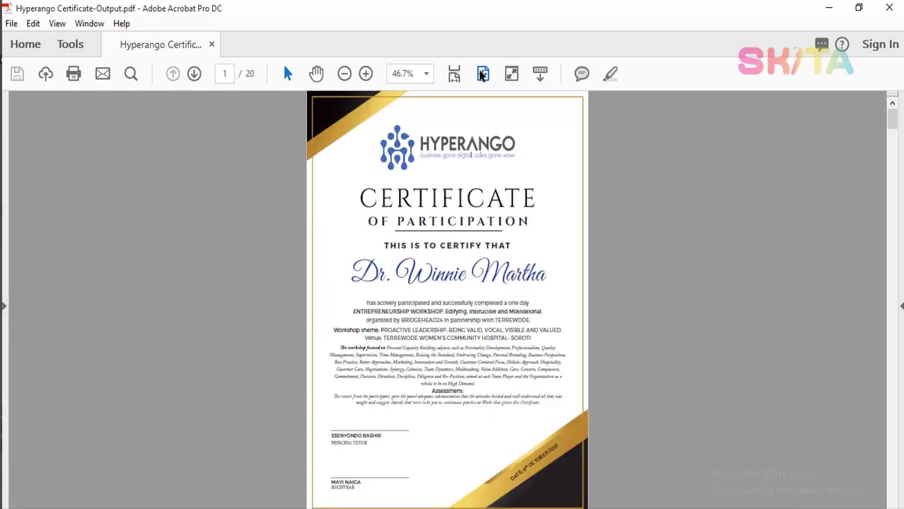
key(Page_Down)
key(Page_Down)
key(Page_Down)
key(Page_Down)
key(Page_Down)
key(Page_Down)
key(Page_Down)
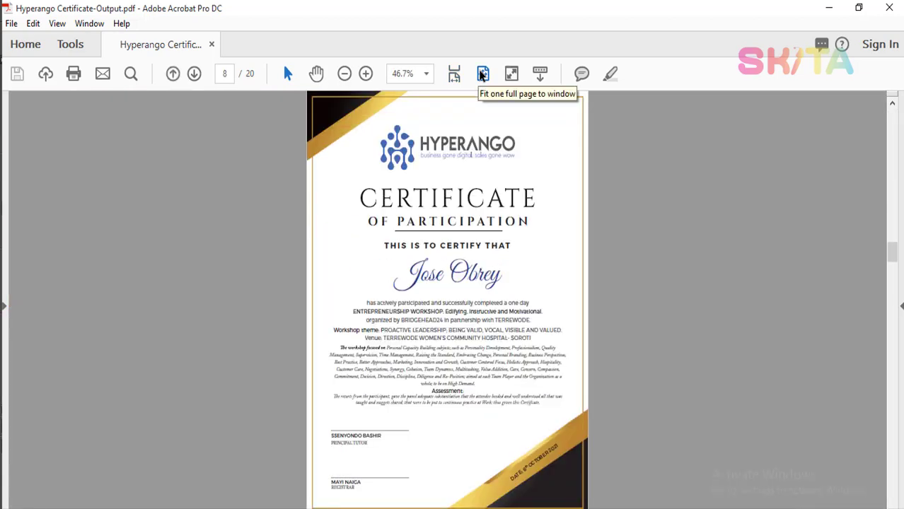
key(Page_Down)
key(Page_Down)
key(Page_Down)
key(Page_Down)
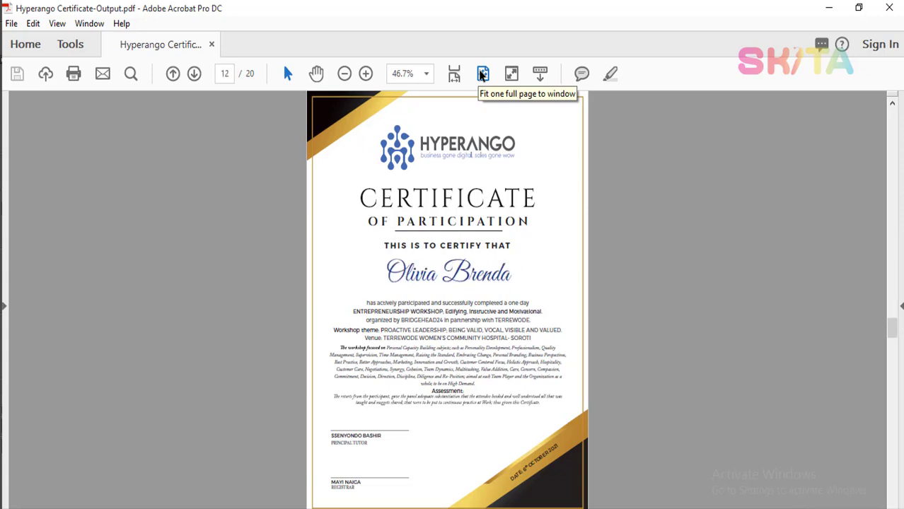
key(ctrl+w)
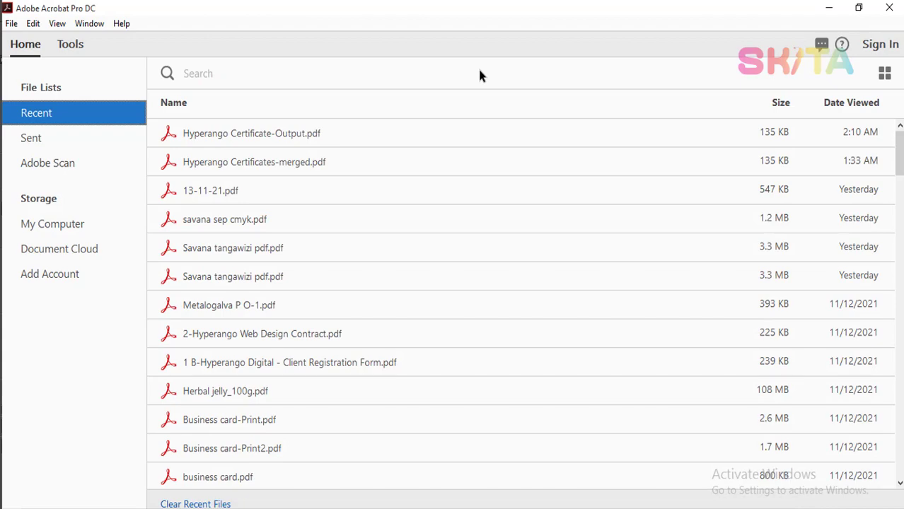
click(882, 12)
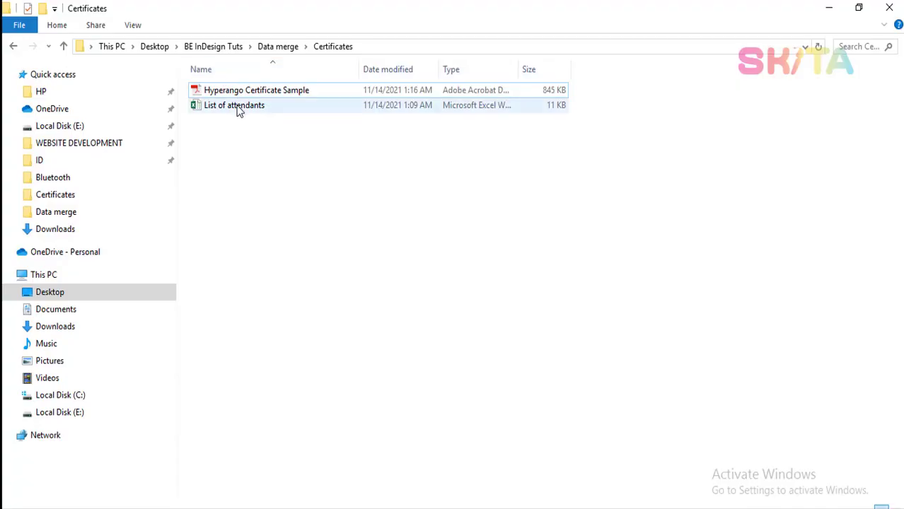
Open the List of attendants Excel workbook with its numbered names and titles.
double_click(244, 110)
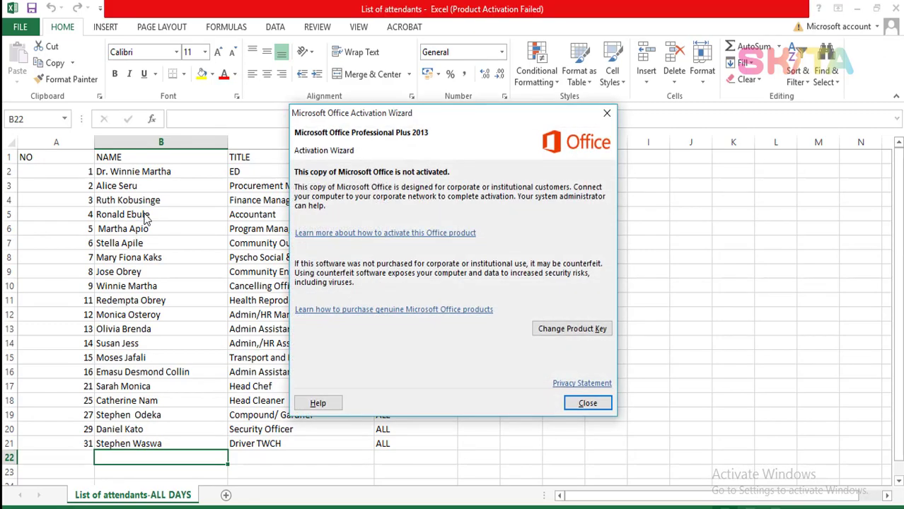
Save the attendee list as a CSV (Comma delimited) copy in the Certificates folder.
key(Escape)
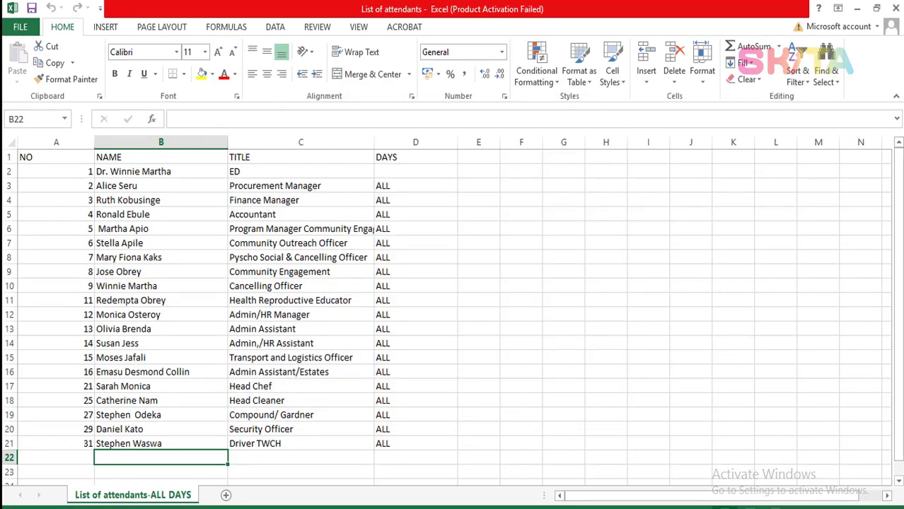
click(20, 27)
click(32, 170)
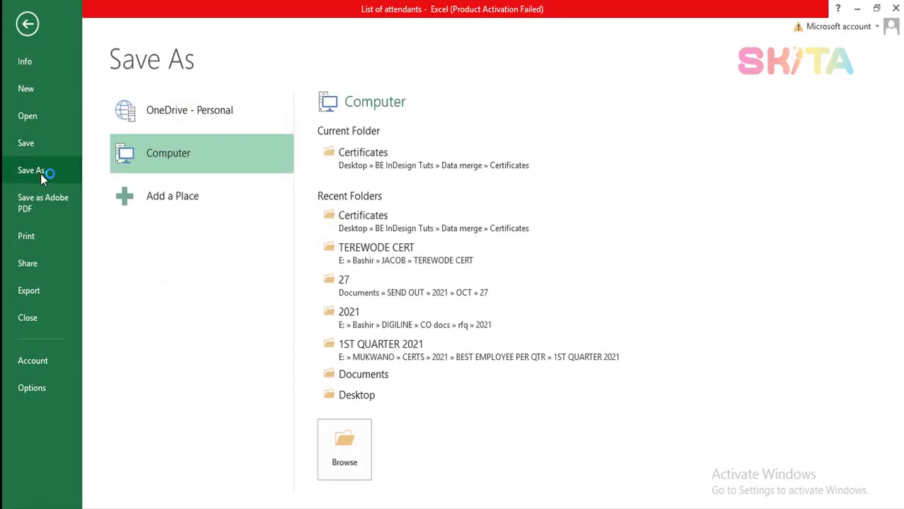
click(354, 106)
click(125, 269)
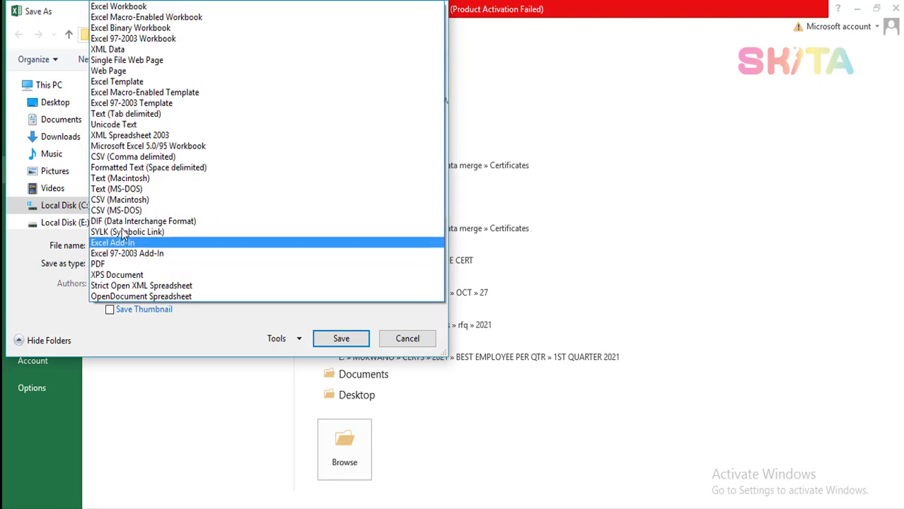
click(140, 159)
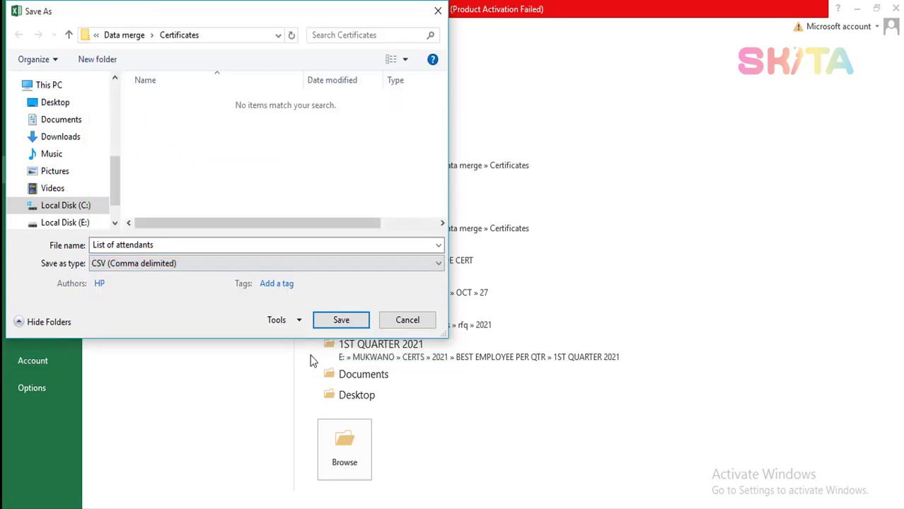
click(340, 322)
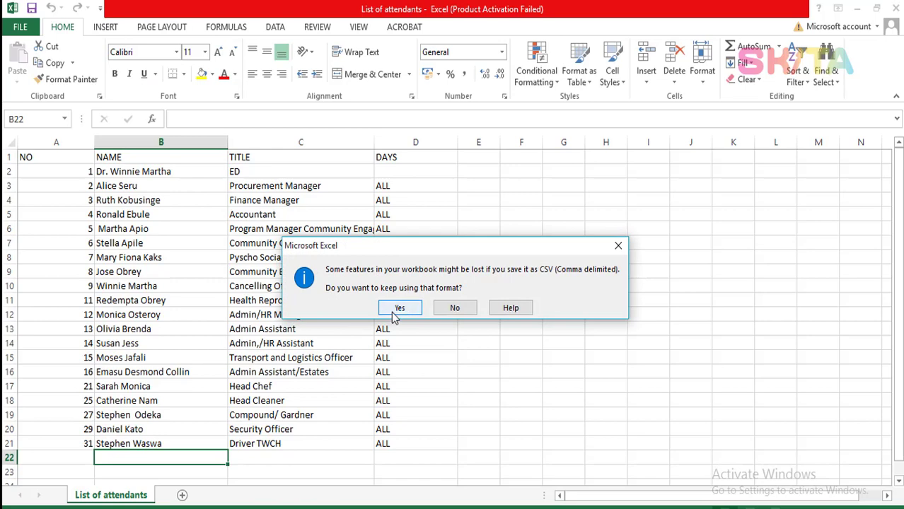
click(395, 310)
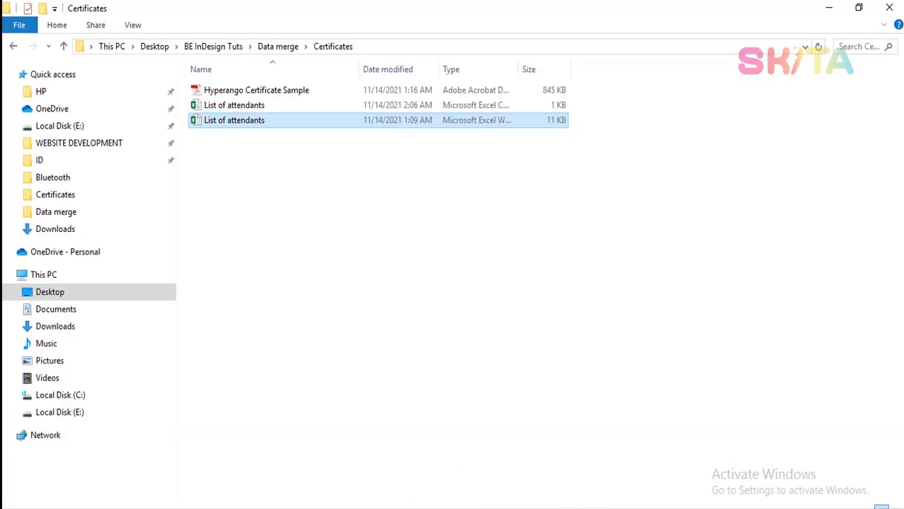
Close the attendee workbook without saving changes.
key(Return)
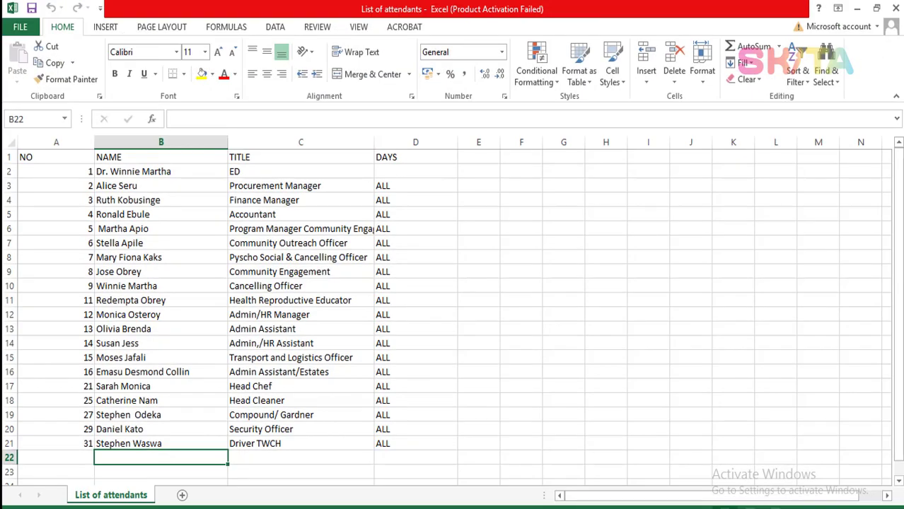
key(ctrl+w)
click(455, 289)
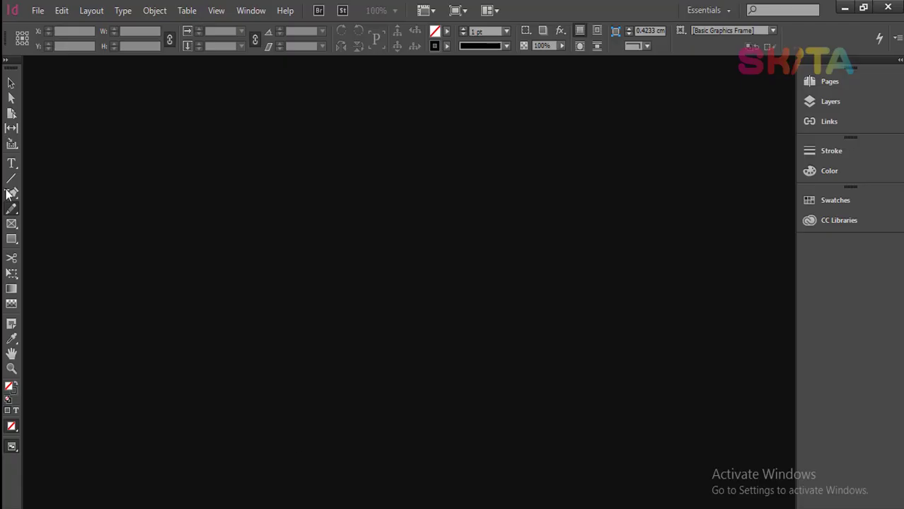
Create a new A4 document, Untitled-4, with Facing Pages turned off.
click(41, 15)
mouse_move(206, 26)
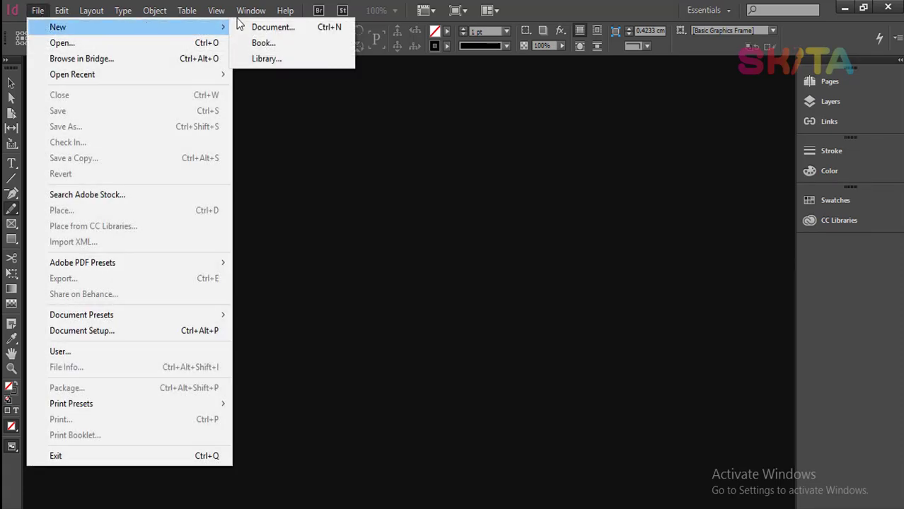
click(261, 28)
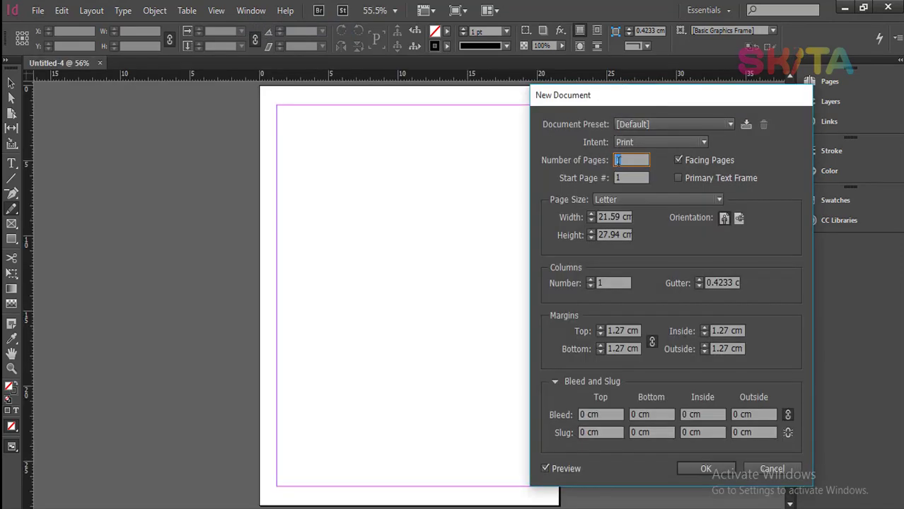
click(687, 162)
click(647, 201)
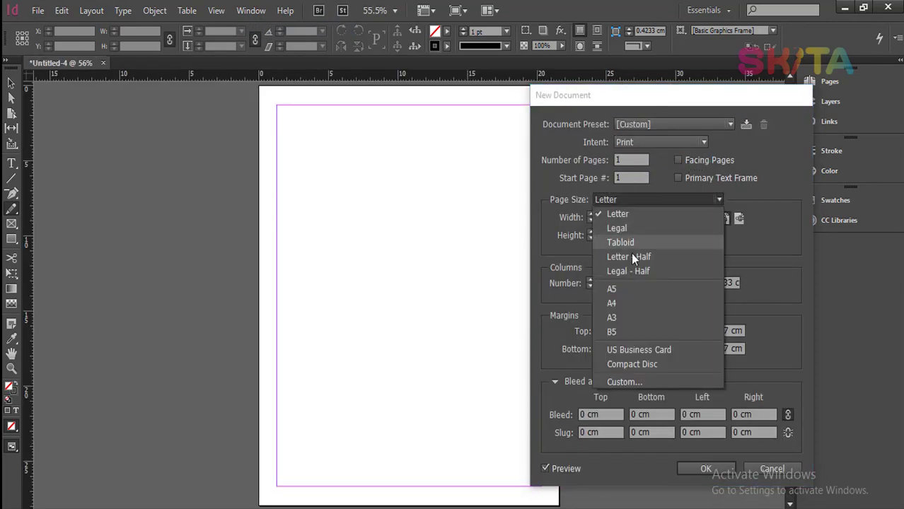
click(615, 304)
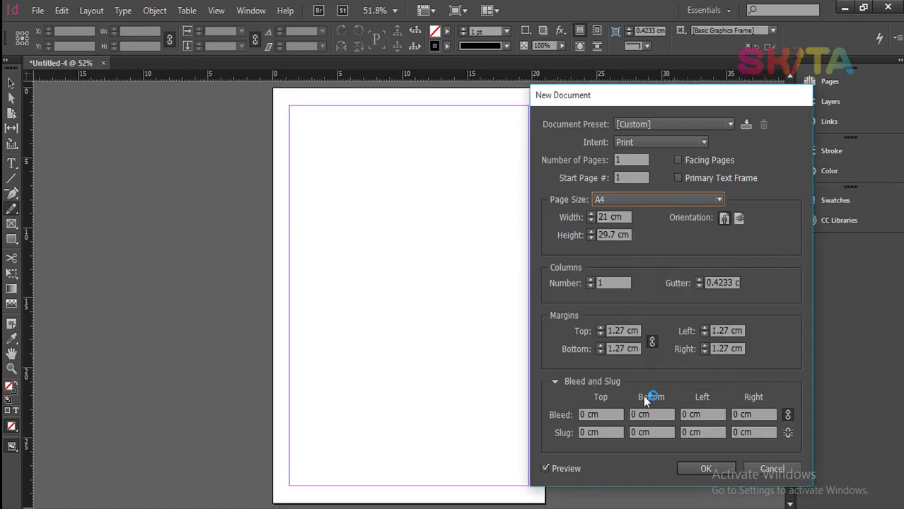
click(705, 470)
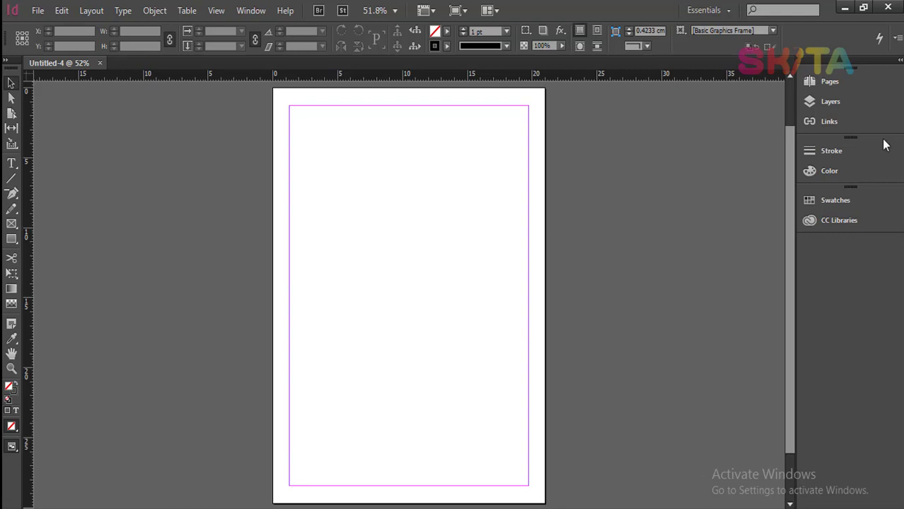
Show the Pages panel from the Window menu, listing the A-Master and page 1.
click(832, 82)
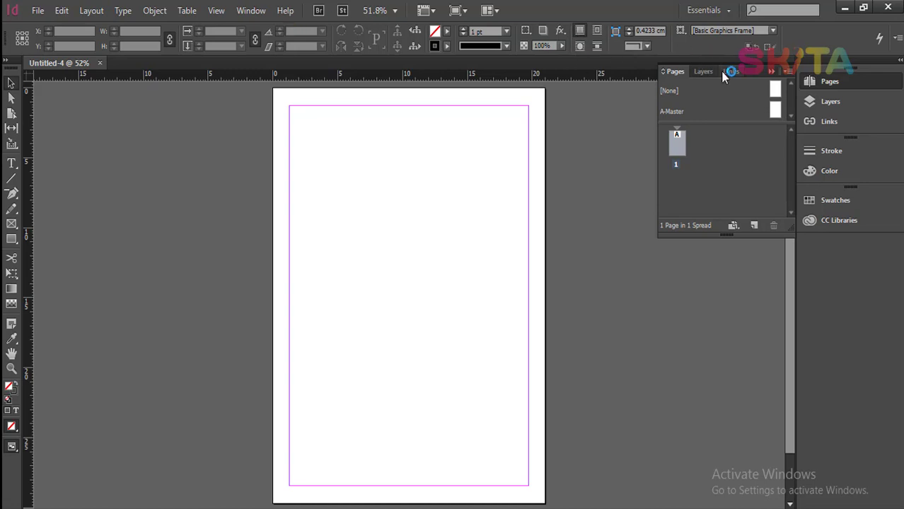
click(818, 83)
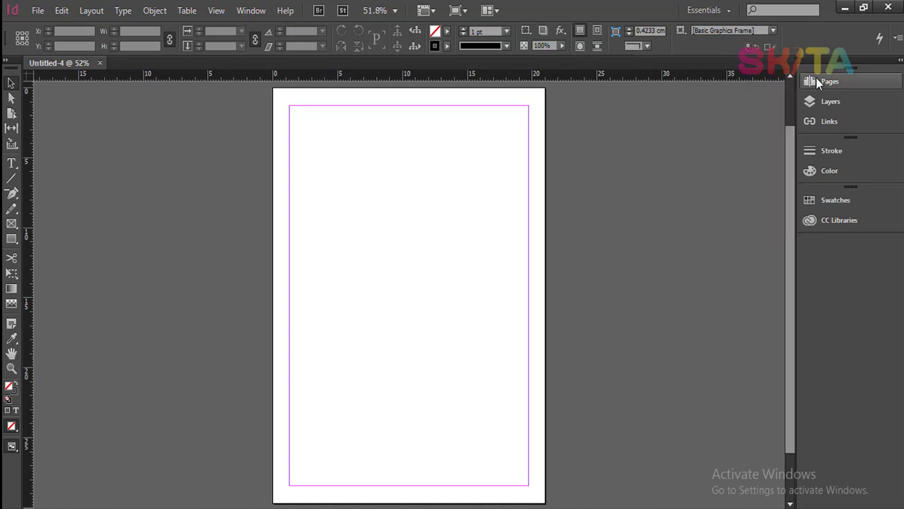
click(240, 11)
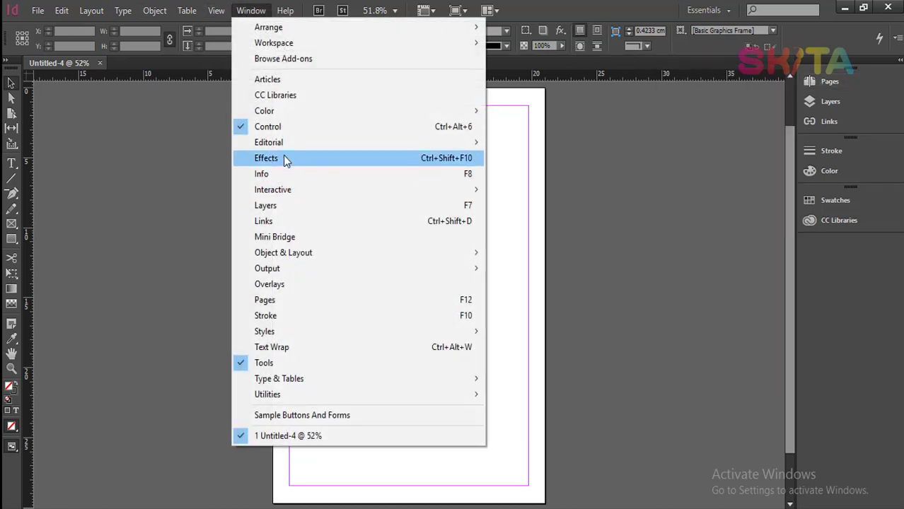
click(277, 300)
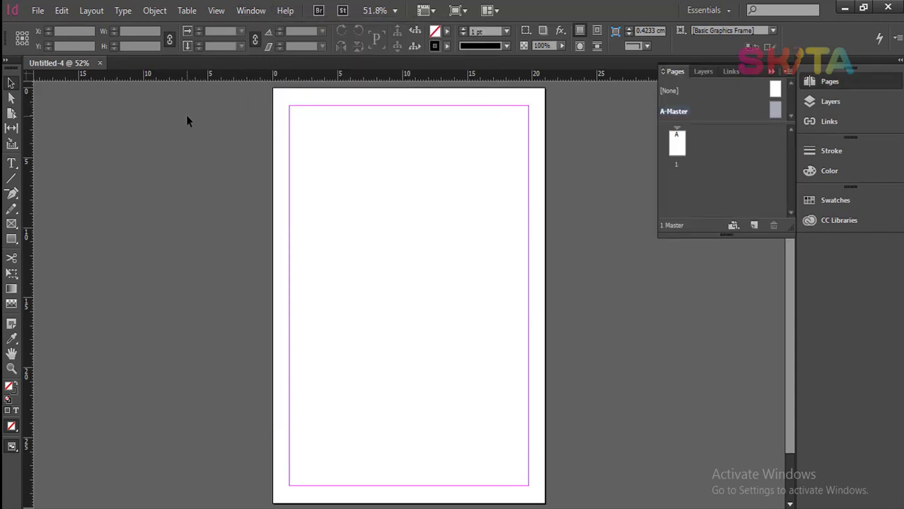
click(37, 11)
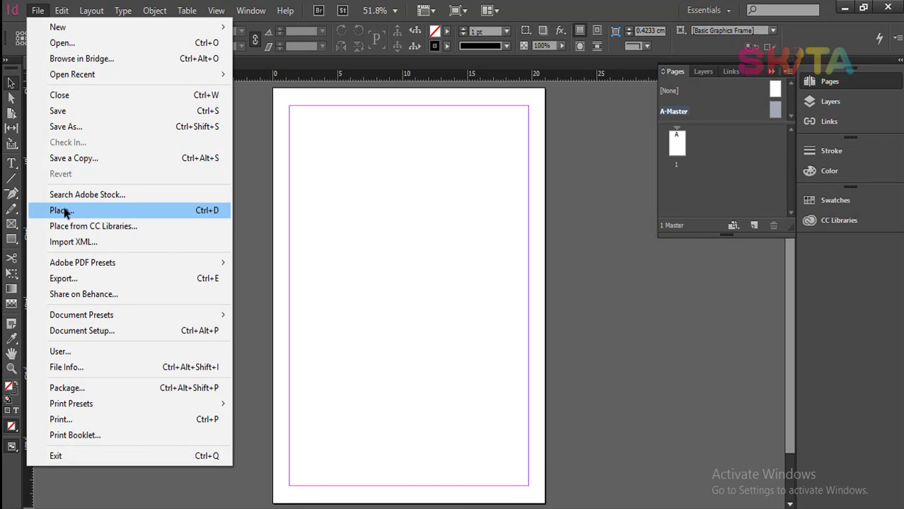
Place the Hyperango Certificate Sample PDF filling the A4 page, and apply A-Master to page 1.
click(62, 210)
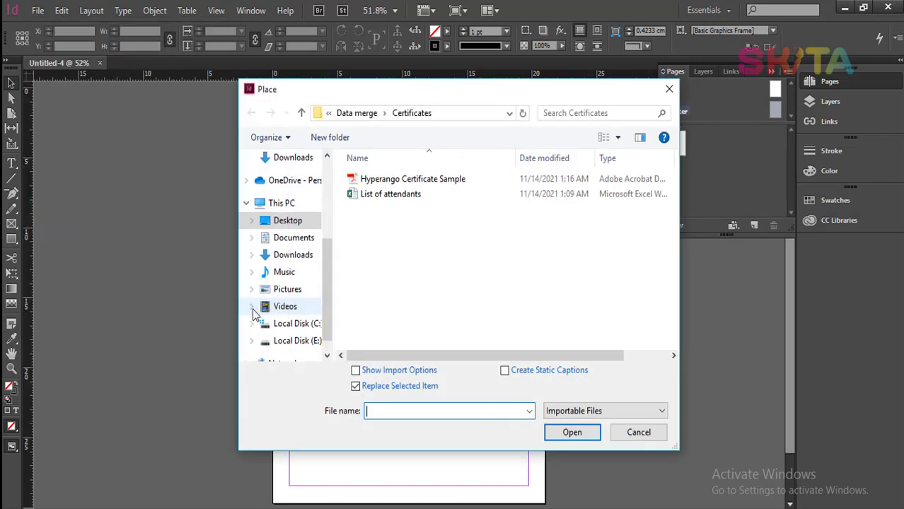
click(452, 182)
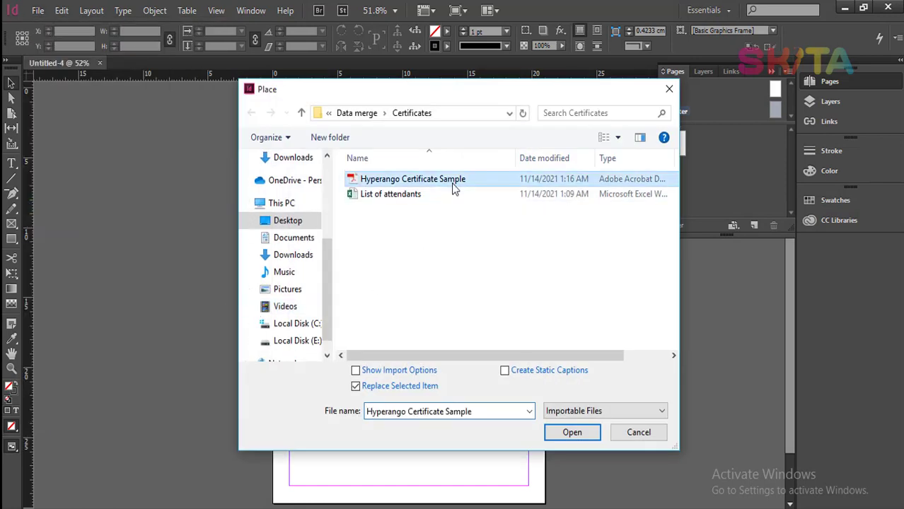
click(574, 440)
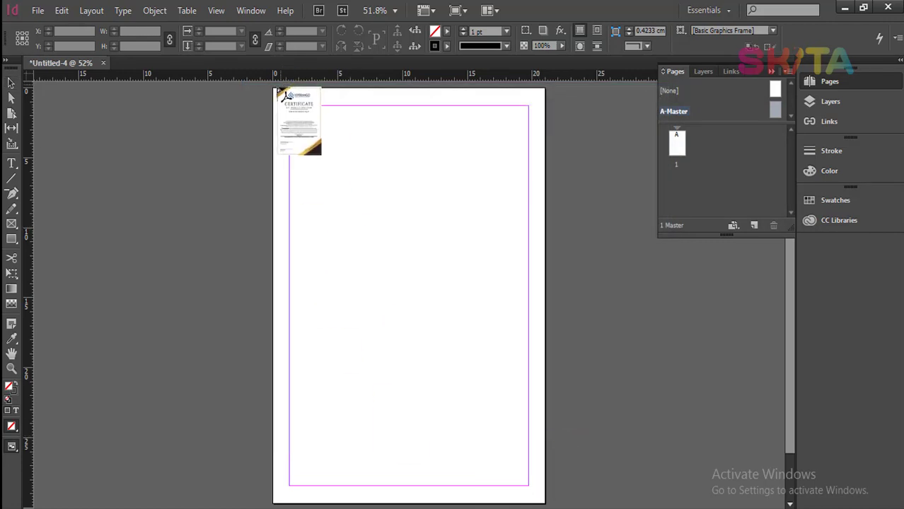
click(274, 89)
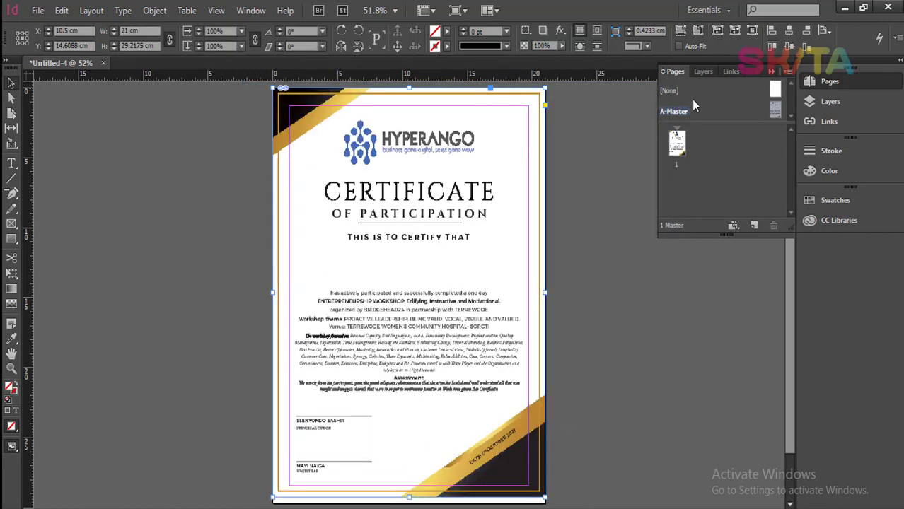
drag(682, 153, 680, 147)
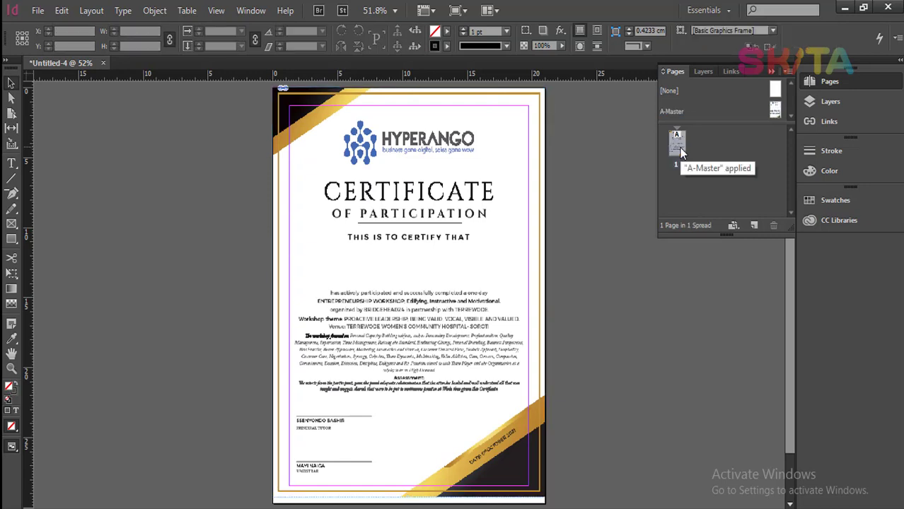
Draw a text frame below THIS IS TO CERTIFY THAT and type a sample attendee name.
click(11, 163)
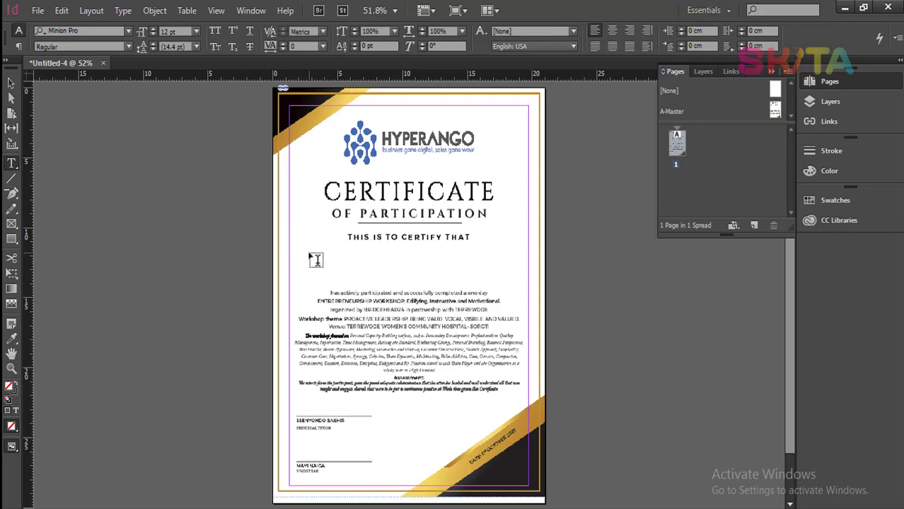
drag(309, 250, 517, 284)
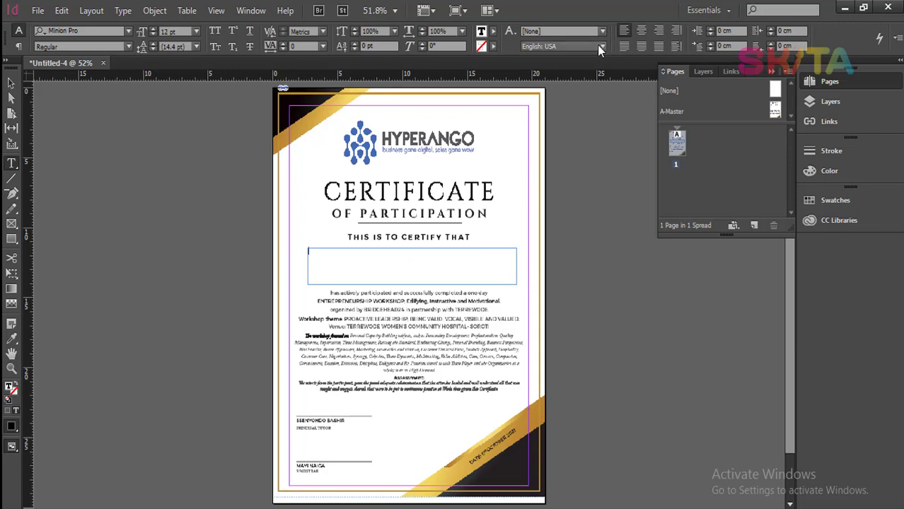
text(M)
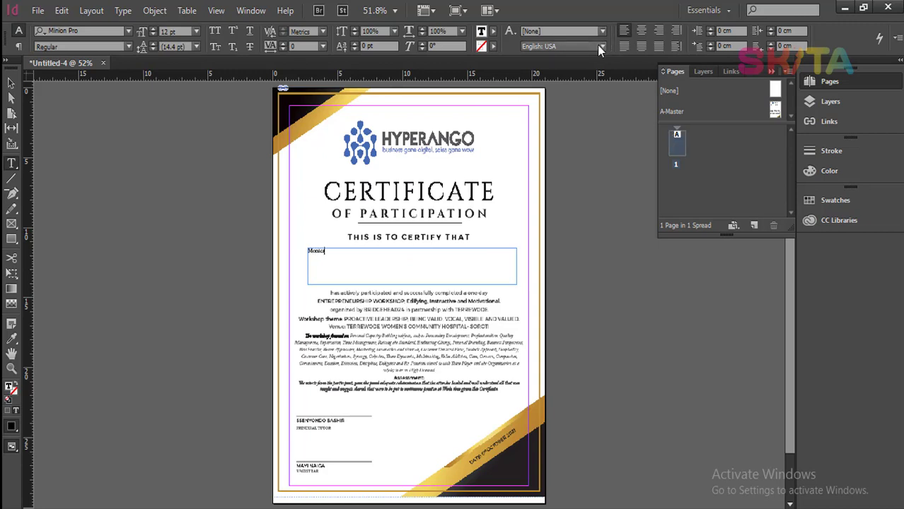
text(onica Jessica)
Set the sample name to 60 pt, then reduce it to 55 pt.
key(ctrl+a)
click(197, 34)
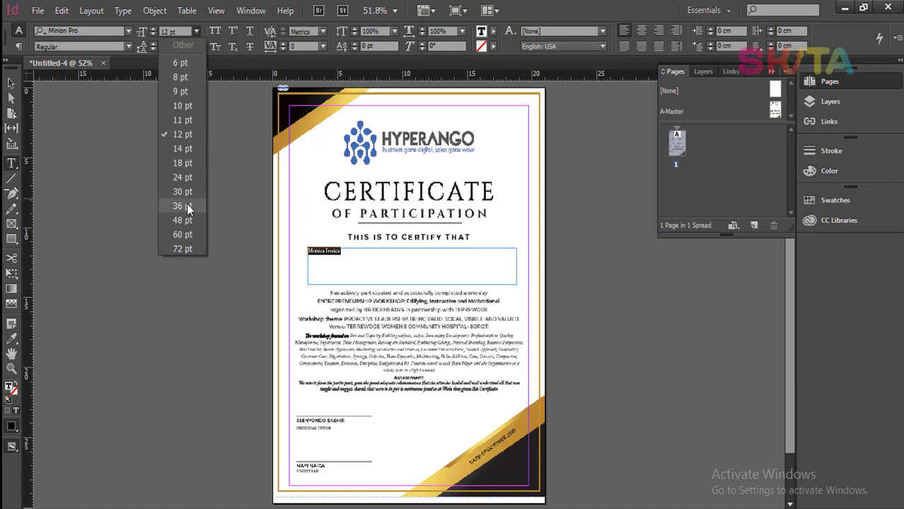
click(186, 236)
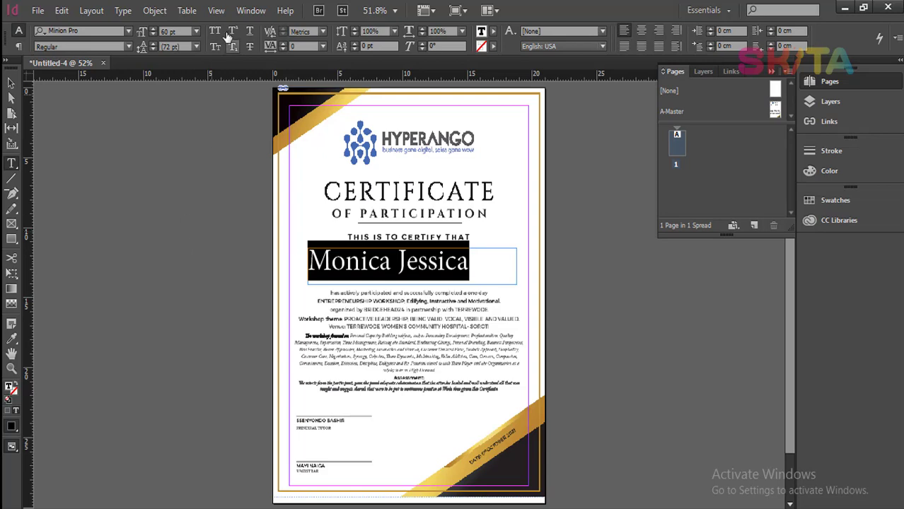
click(152, 35)
click(153, 36)
click(153, 35)
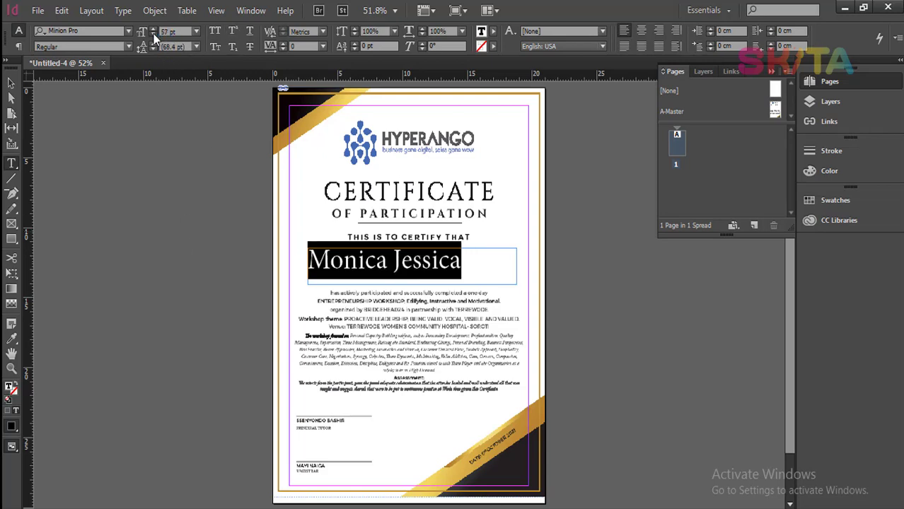
click(153, 36)
click(153, 35)
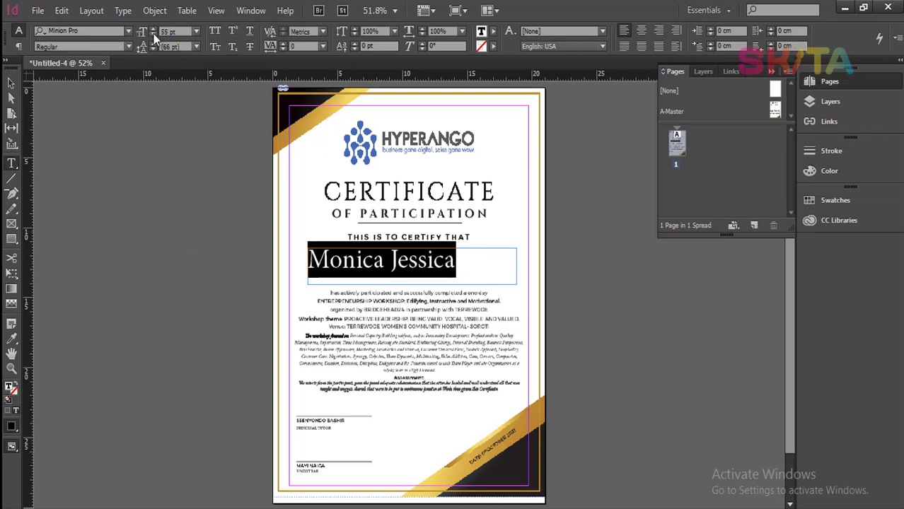
Set the name in the Great Vibes script font, centred in its frame.
click(89, 31)
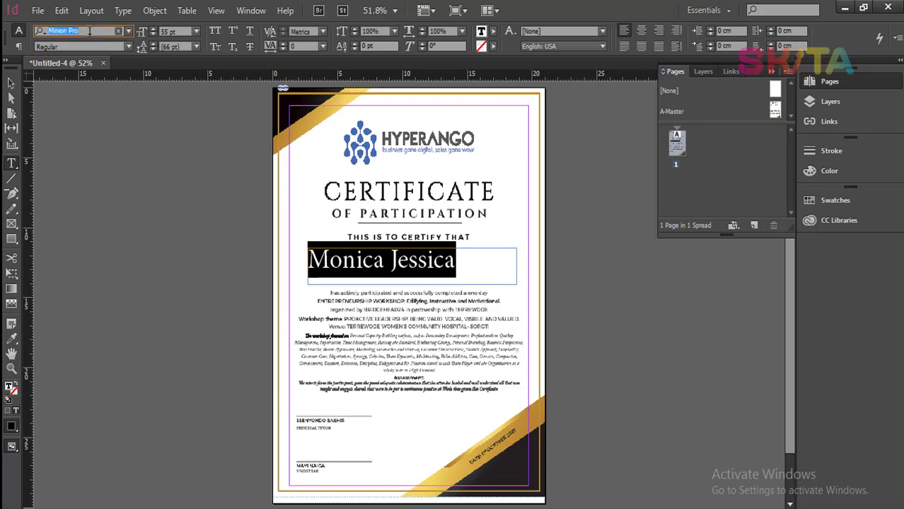
text(great)
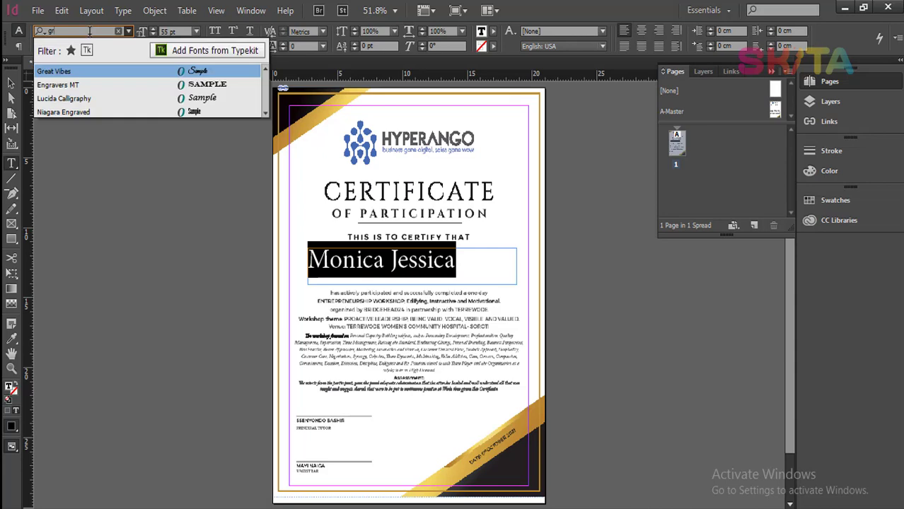
click(93, 72)
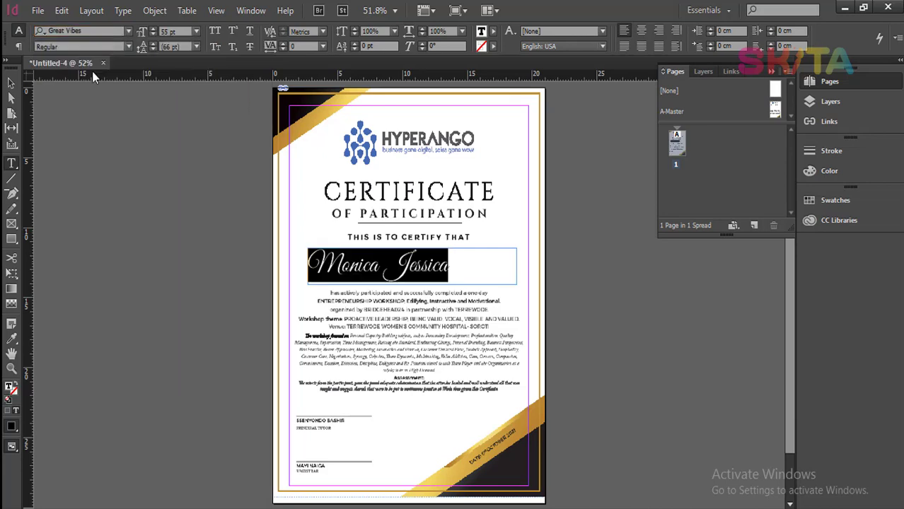
click(641, 31)
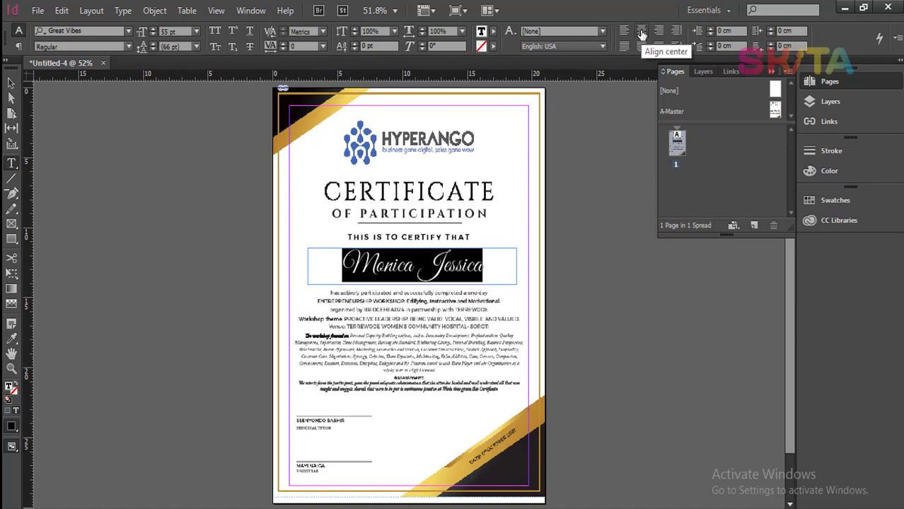
Colour the name with the C=100 M=90 Y=10 K=0 blue swatch.
click(828, 202)
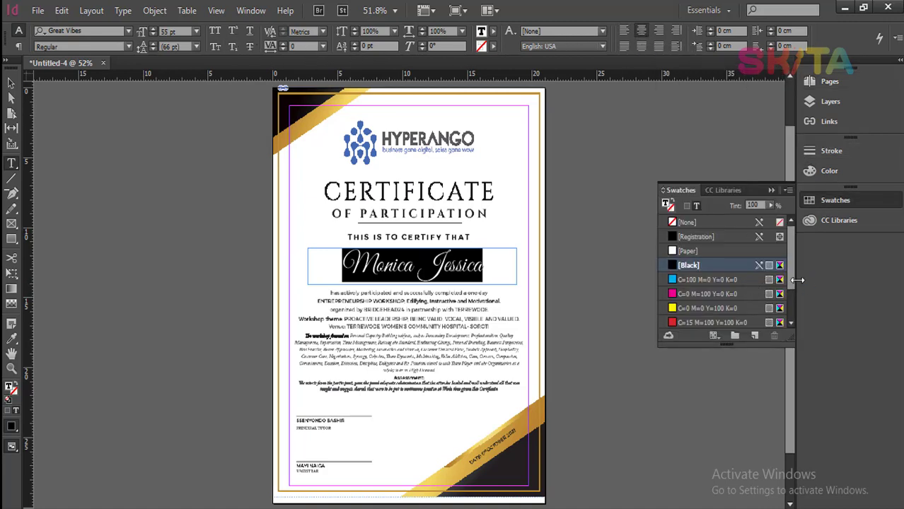
scroll(790, 312, down, 2)
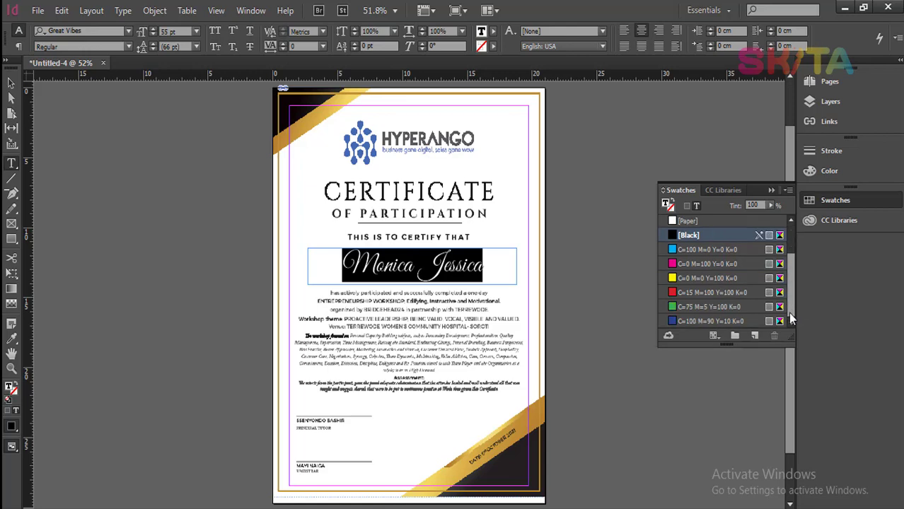
click(724, 325)
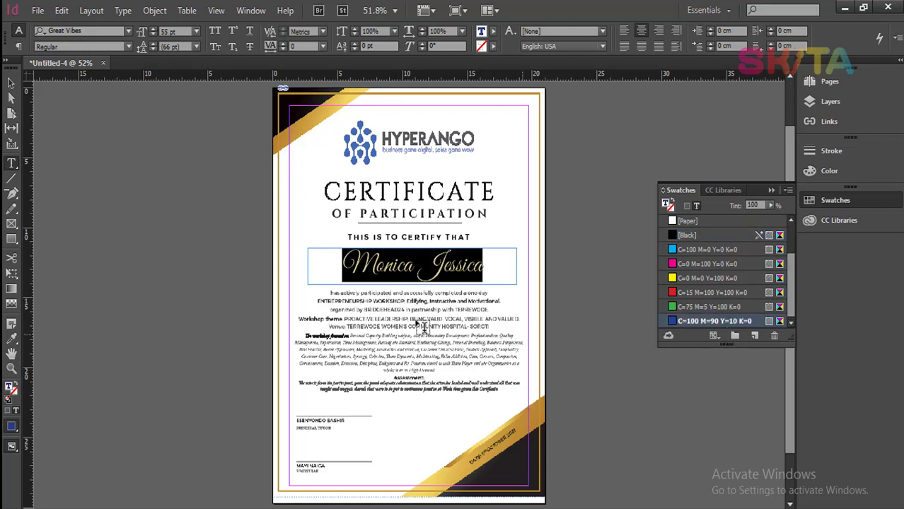
Shift the name frame slightly left and reselect the whole name line.
click(8, 84)
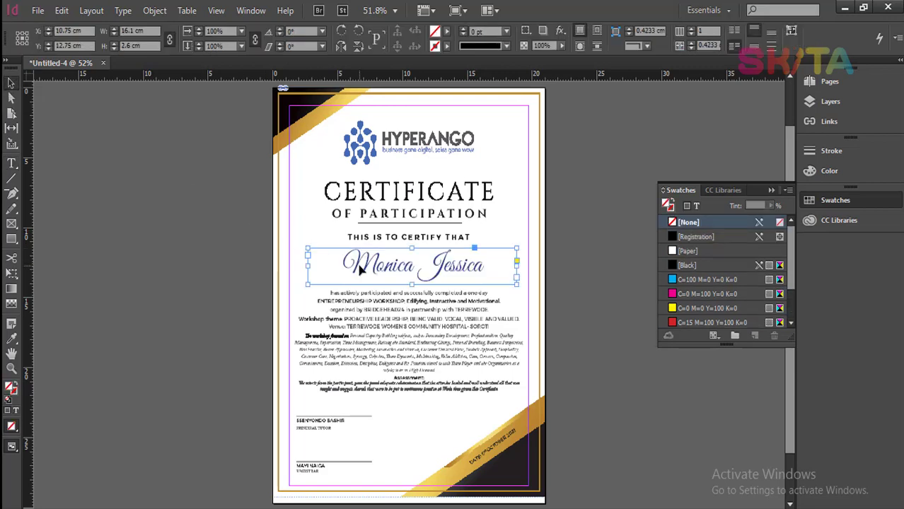
drag(359, 269, 357, 270)
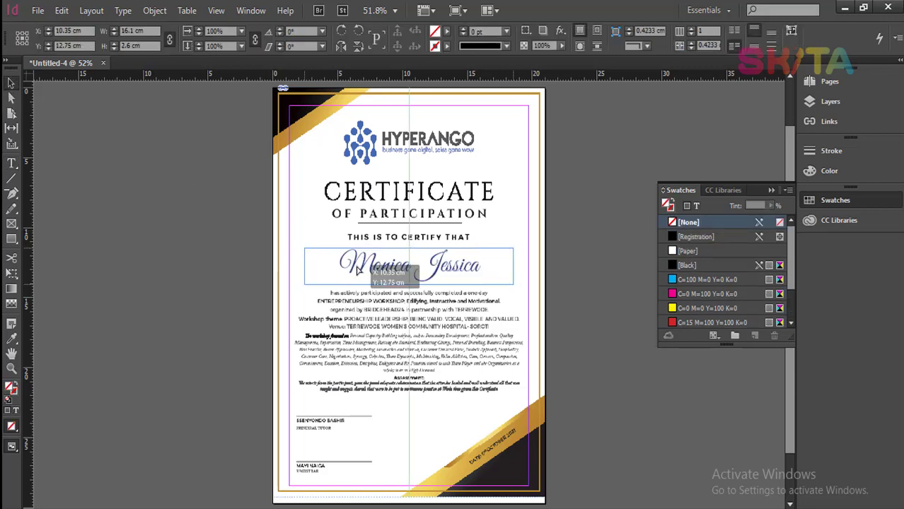
double_click(357, 270)
triple_click(482, 264)
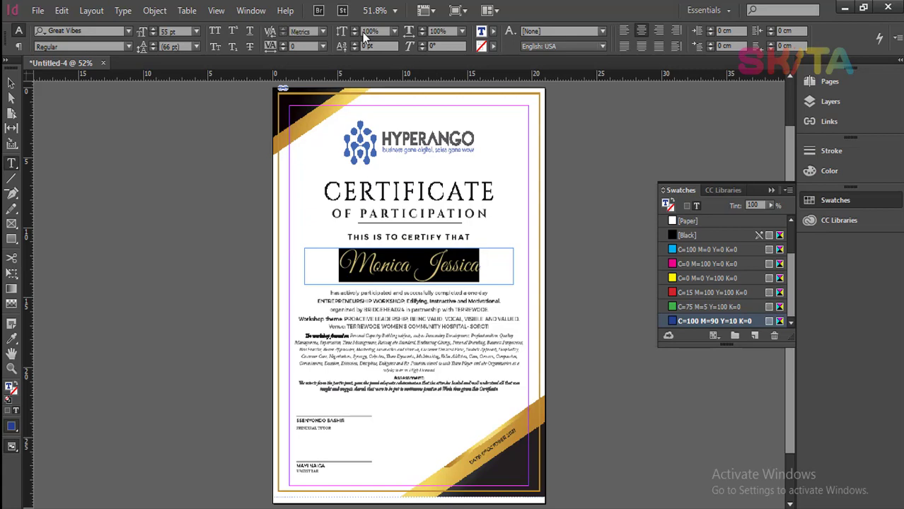
Load List of attendants.csv in Data Merge and replace the sample name with the NAME field.
click(251, 10)
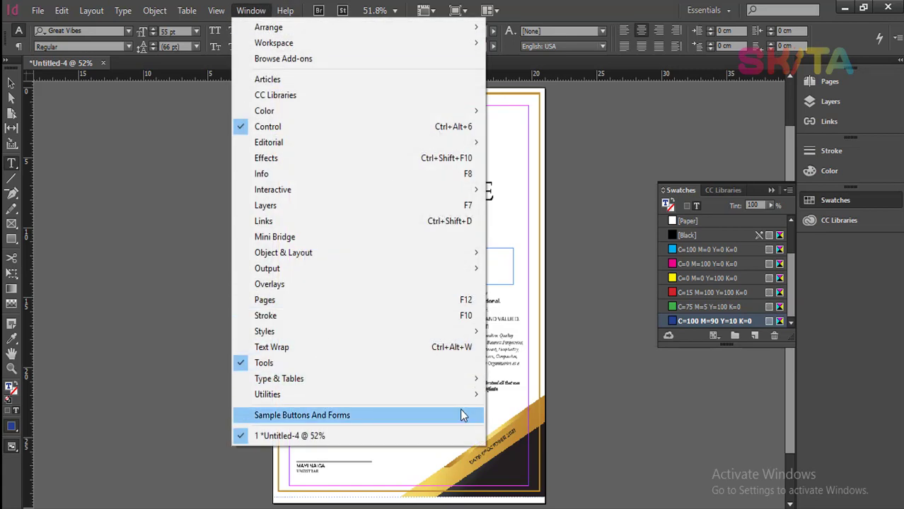
mouse_move(469, 397)
click(525, 411)
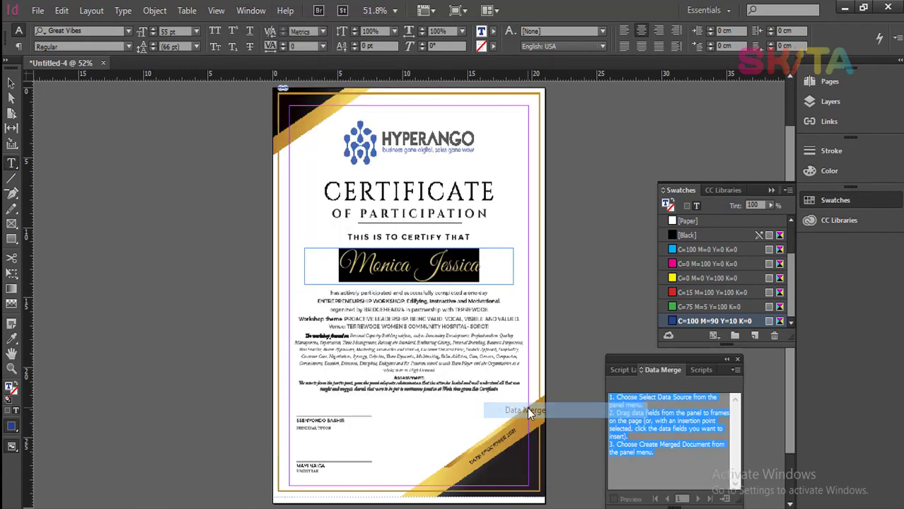
click(735, 373)
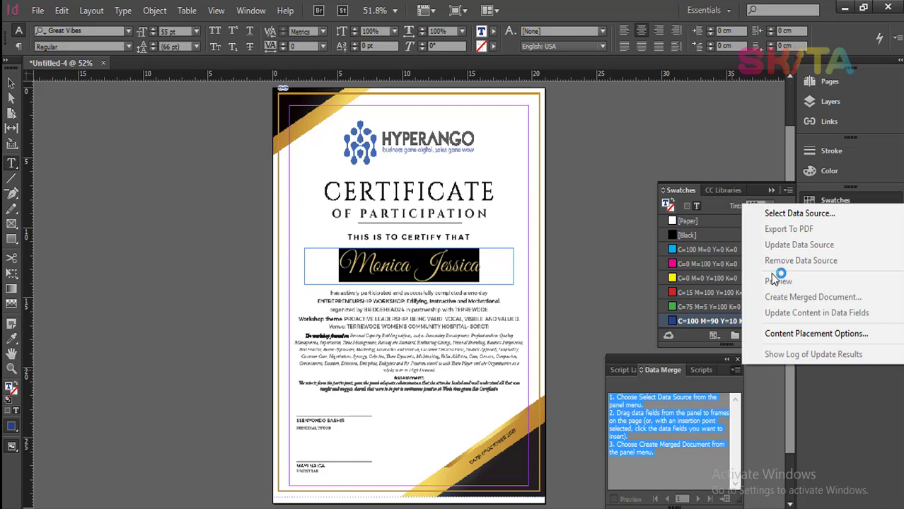
click(786, 214)
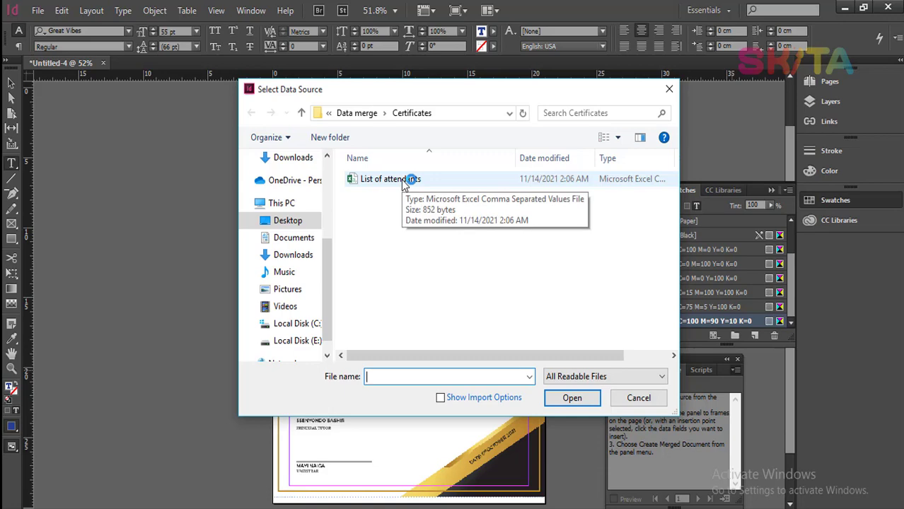
double_click(391, 179)
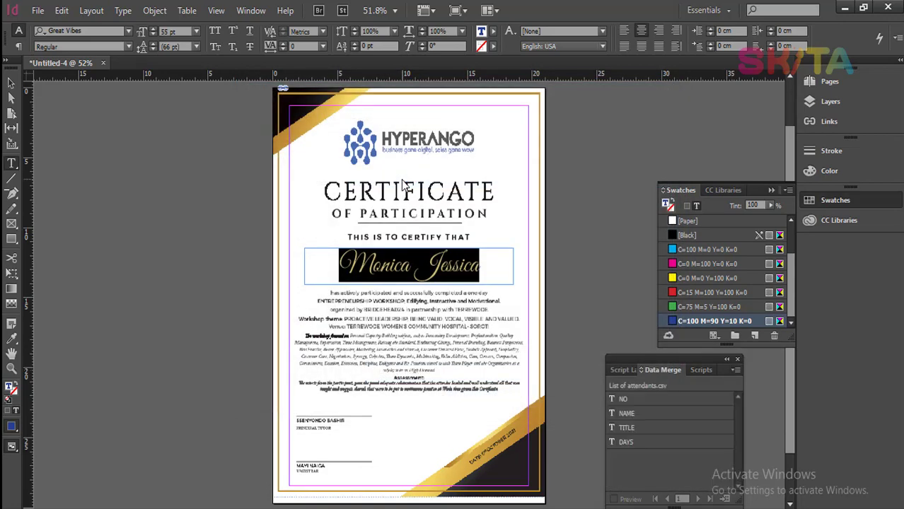
click(628, 413)
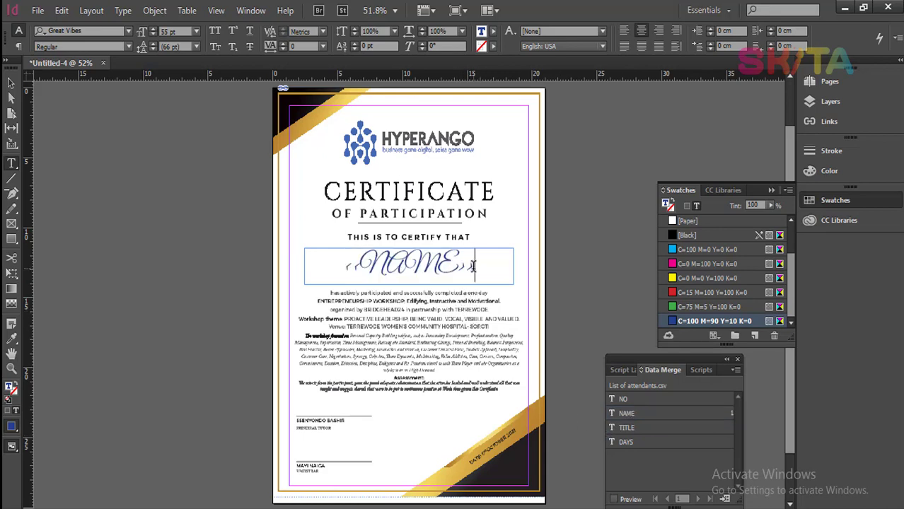
Turn on the data merge preview and step through five attendee records to check the names.
click(614, 499)
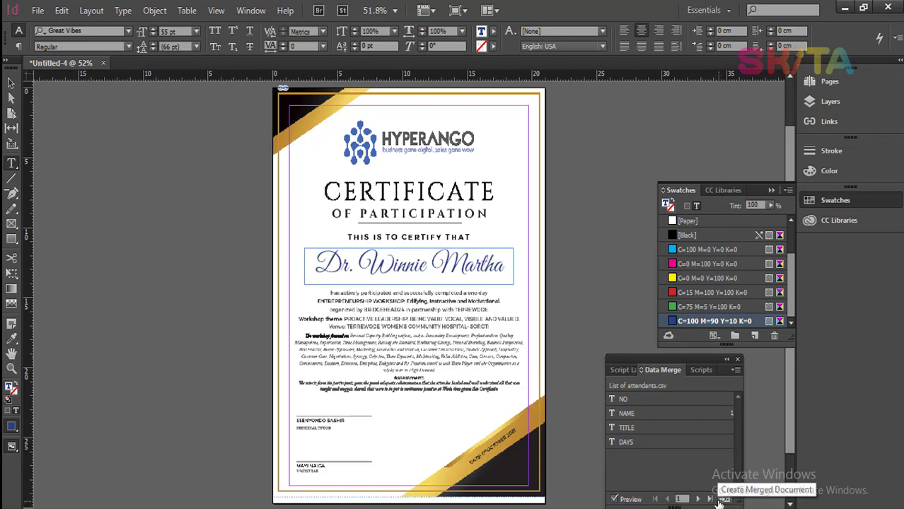
click(698, 499)
click(698, 499)
click(697, 499)
click(698, 499)
click(698, 499)
click(698, 499)
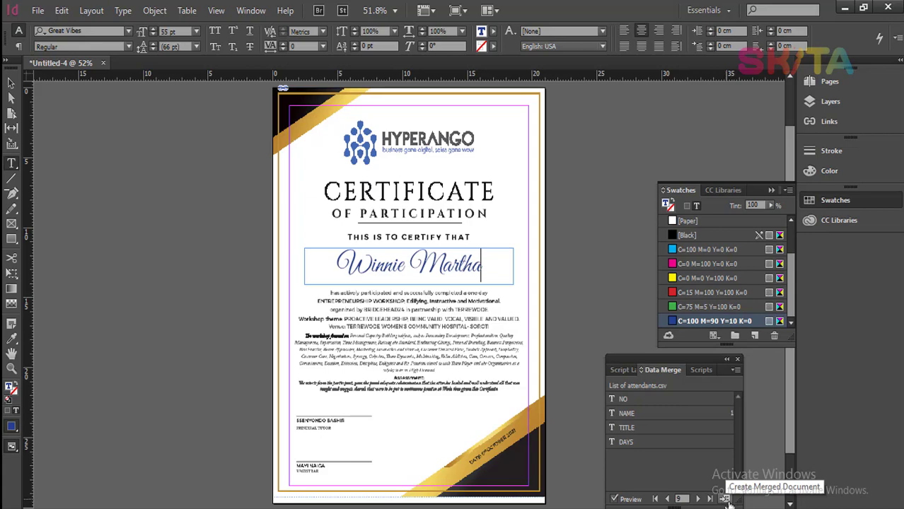
click(726, 499)
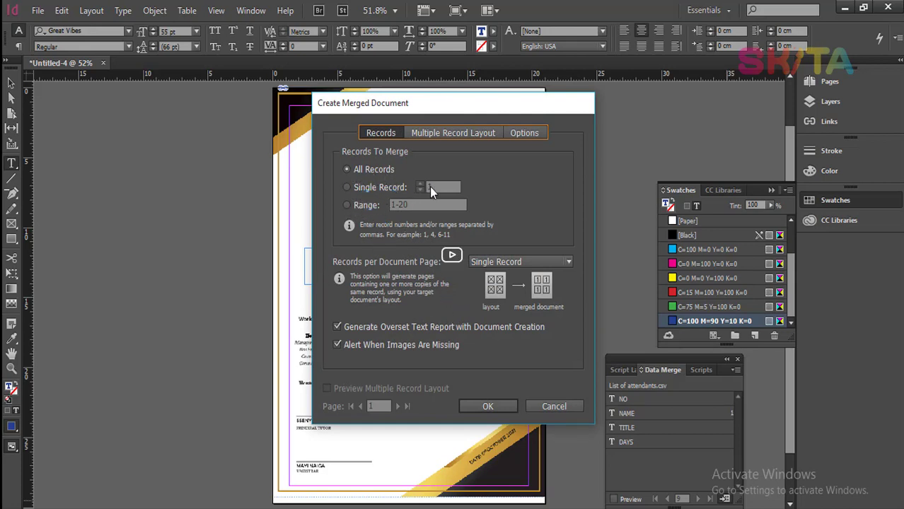
Merge all records into a new document, dismiss the overset text report, and page through certificates.
click(492, 405)
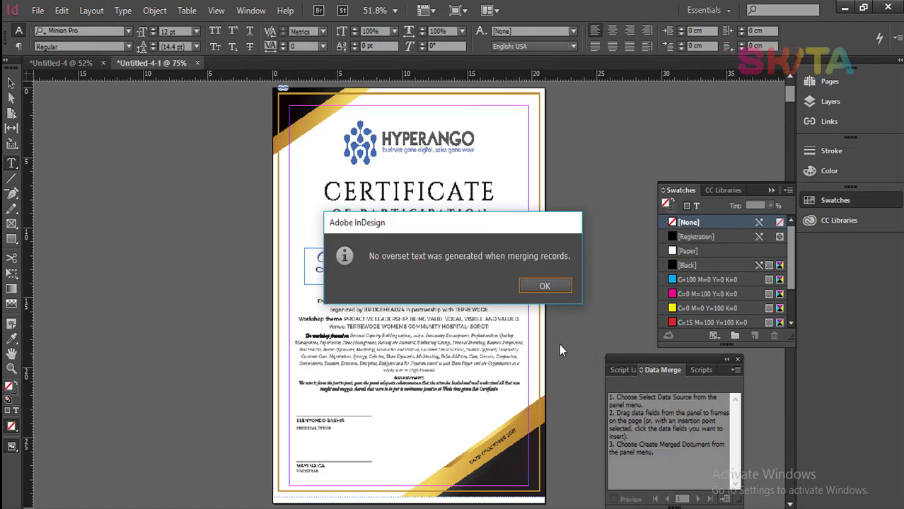
click(535, 287)
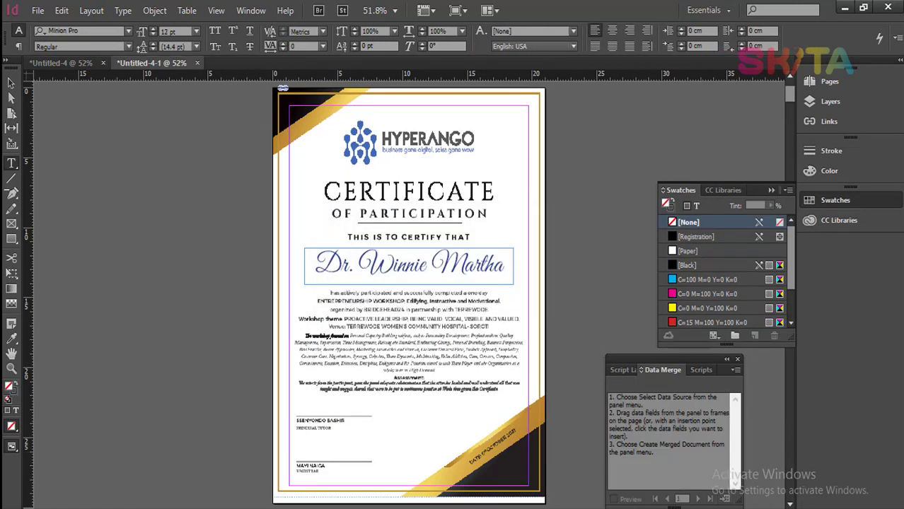
key(Page_Down)
key(Page_Down)
key(Page_Down)
key(Page_Down)
key(Page_Down)
key(Page_Down)
key(Page_Down)
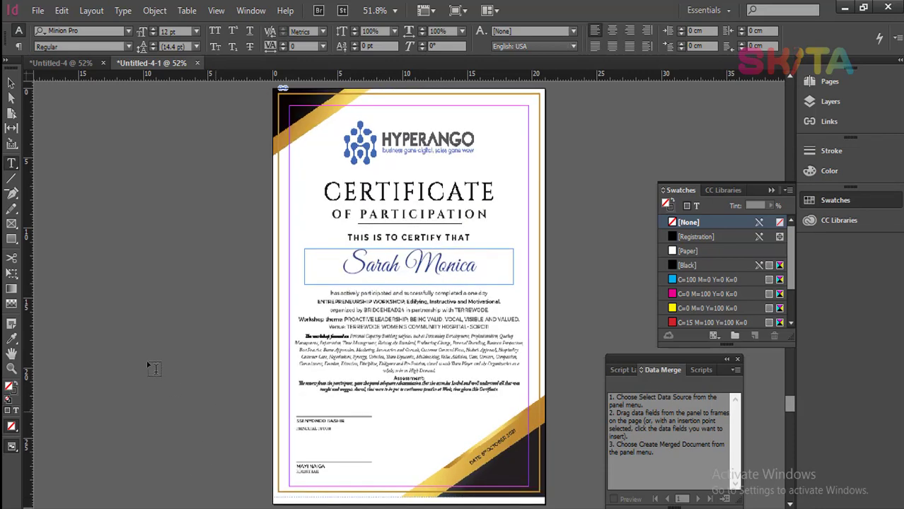
click(38, 10)
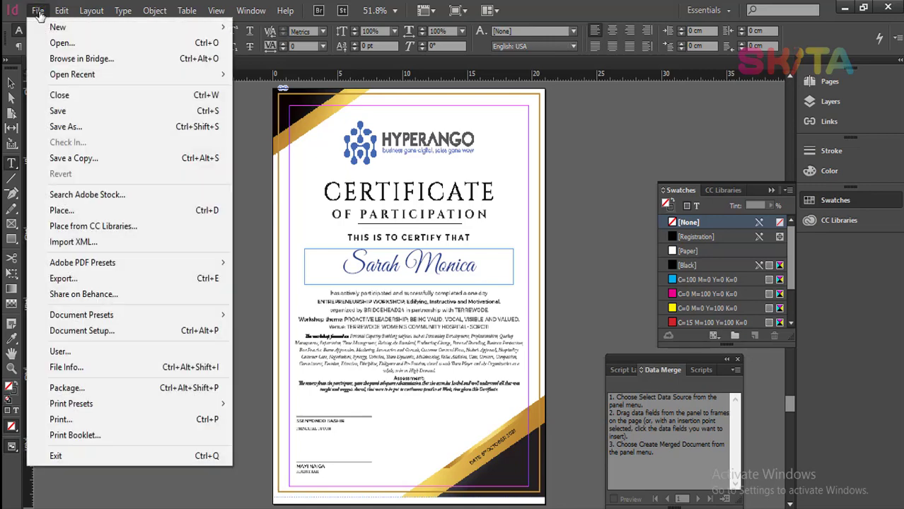
Save the merged document as 'Hyperango Certificate-Merged.indd' in the Certificates folder.
click(66, 126)
text(hy)
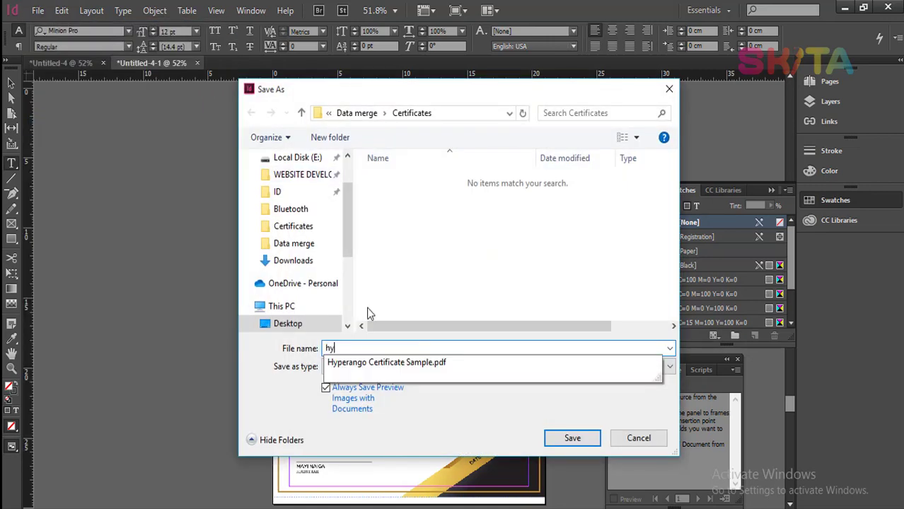
click(400, 362)
double_click(407, 348)
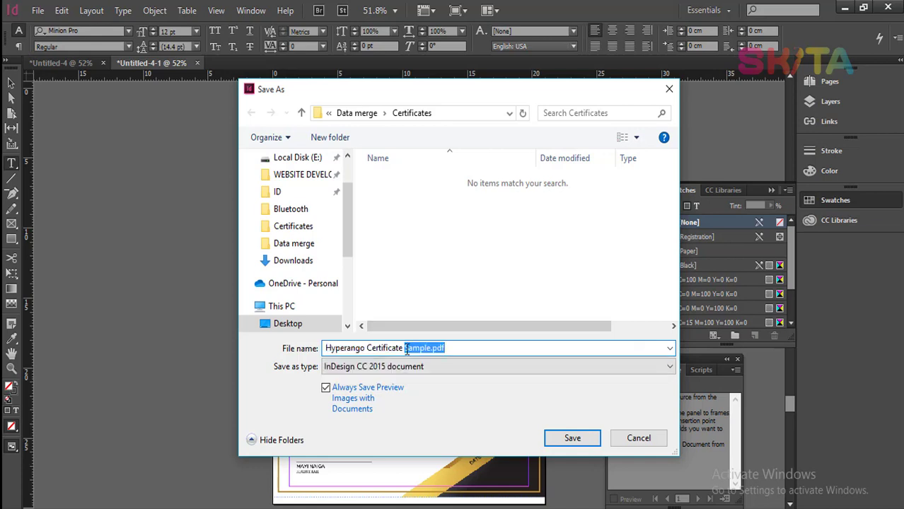
key(BackSpace)
key(BackSpace)
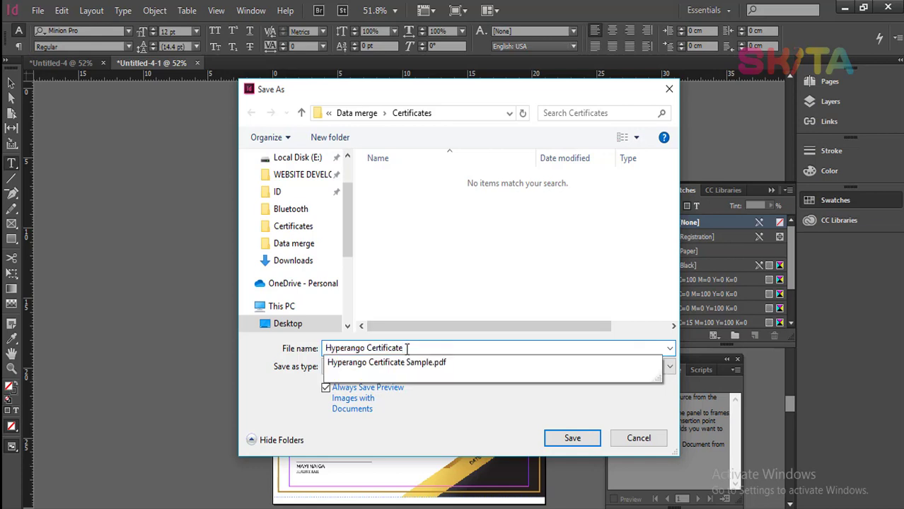
text(-Merged)
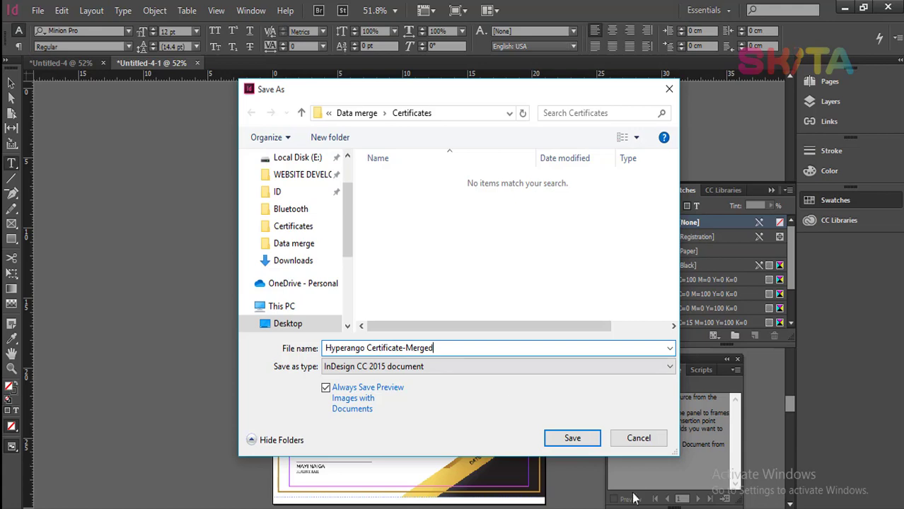
click(578, 443)
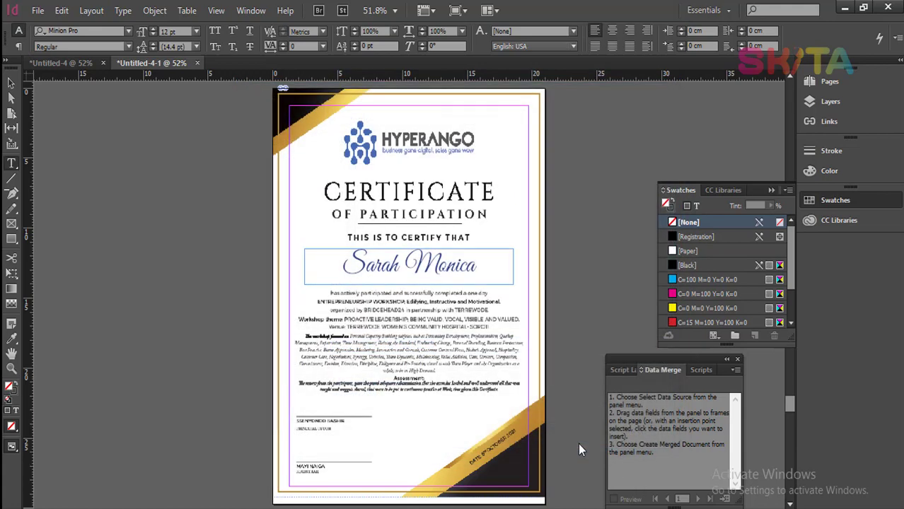
Export a [High Quality Print] PDF named 'Hyperango Certificate-Output', set to open after exporting.
click(38, 11)
mouse_move(196, 260)
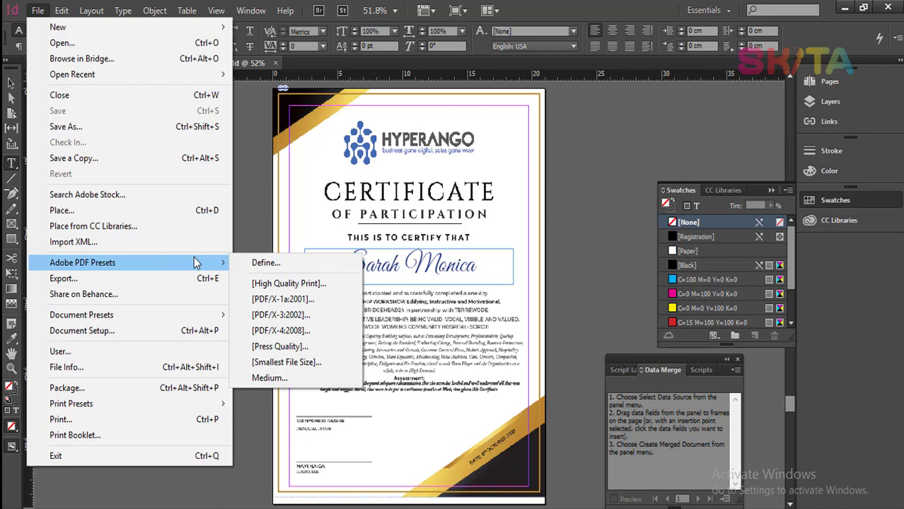
click(298, 285)
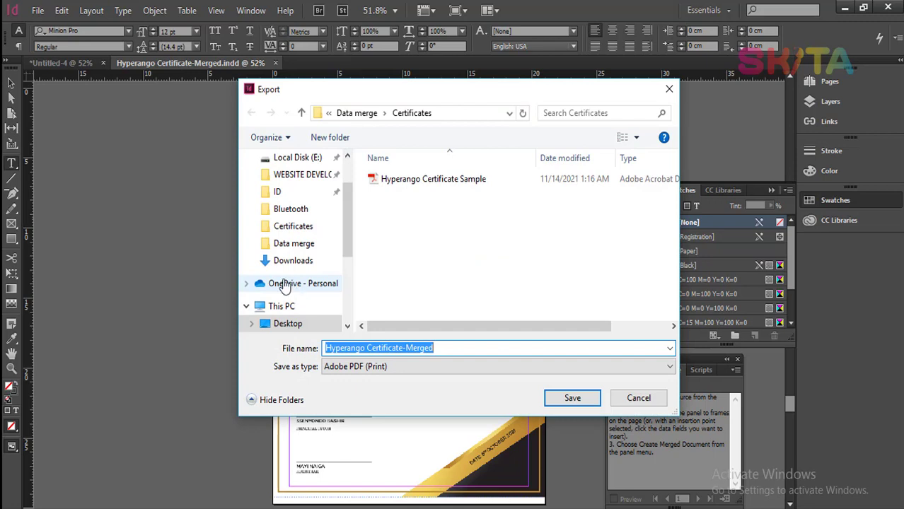
click(449, 349)
key(BackSpace)
key(BackSpace)
key(BackSpace)
key(BackSpace)
key(BackSpace)
key(BackSpace)
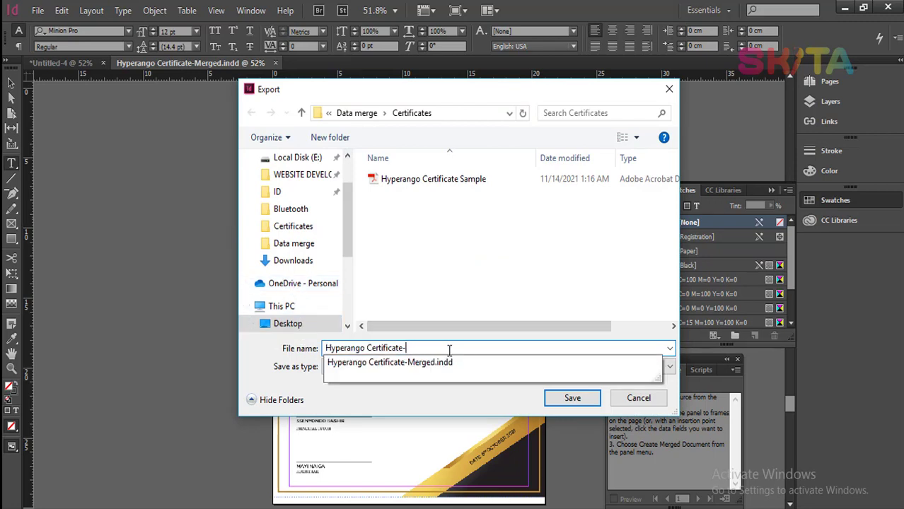
text(Output)
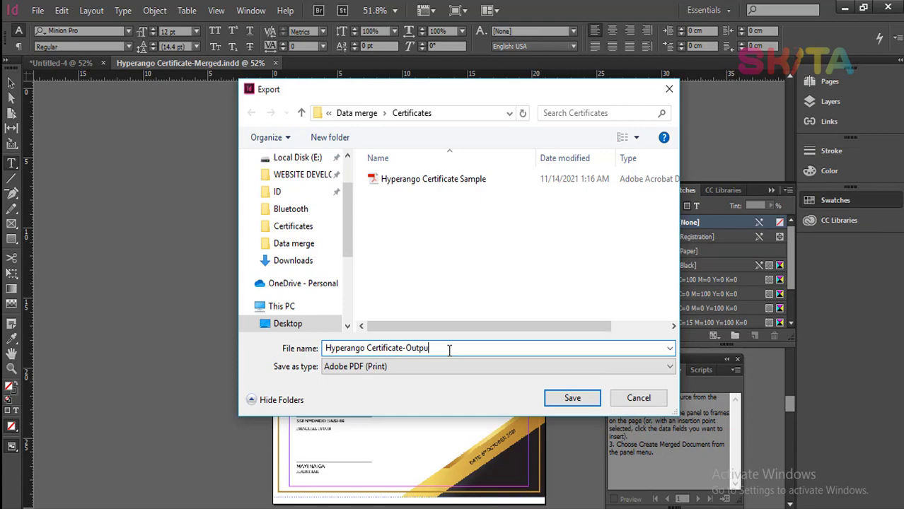
click(586, 401)
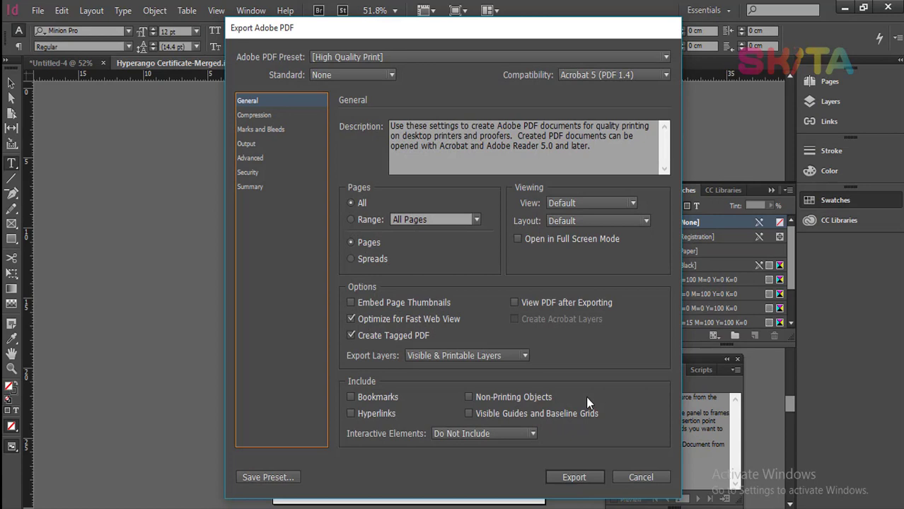
click(516, 302)
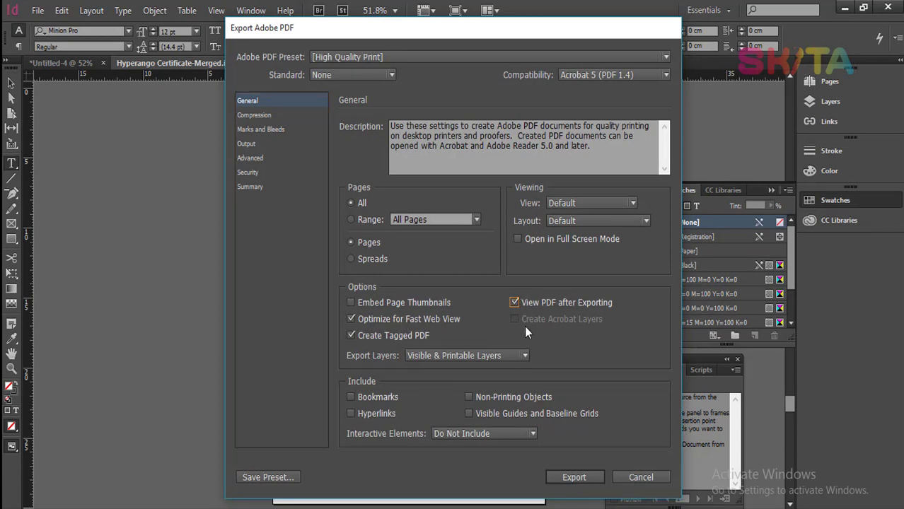
click(574, 477)
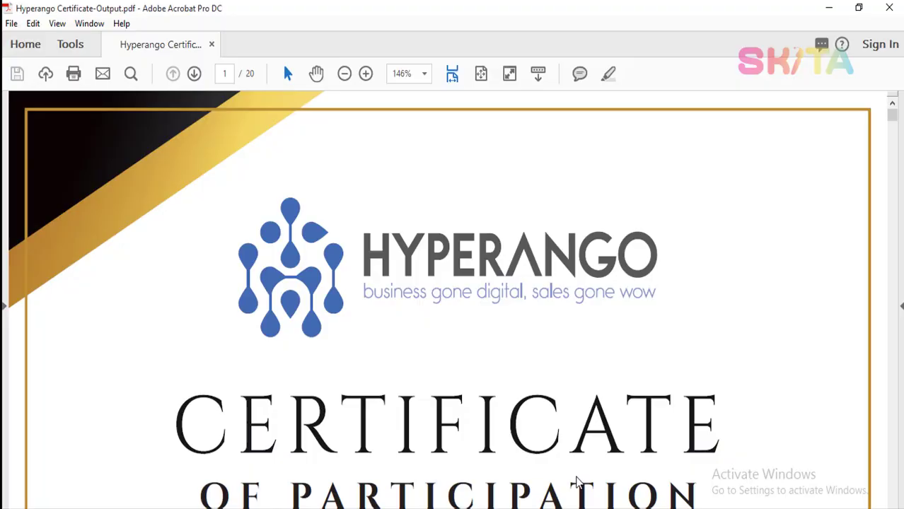